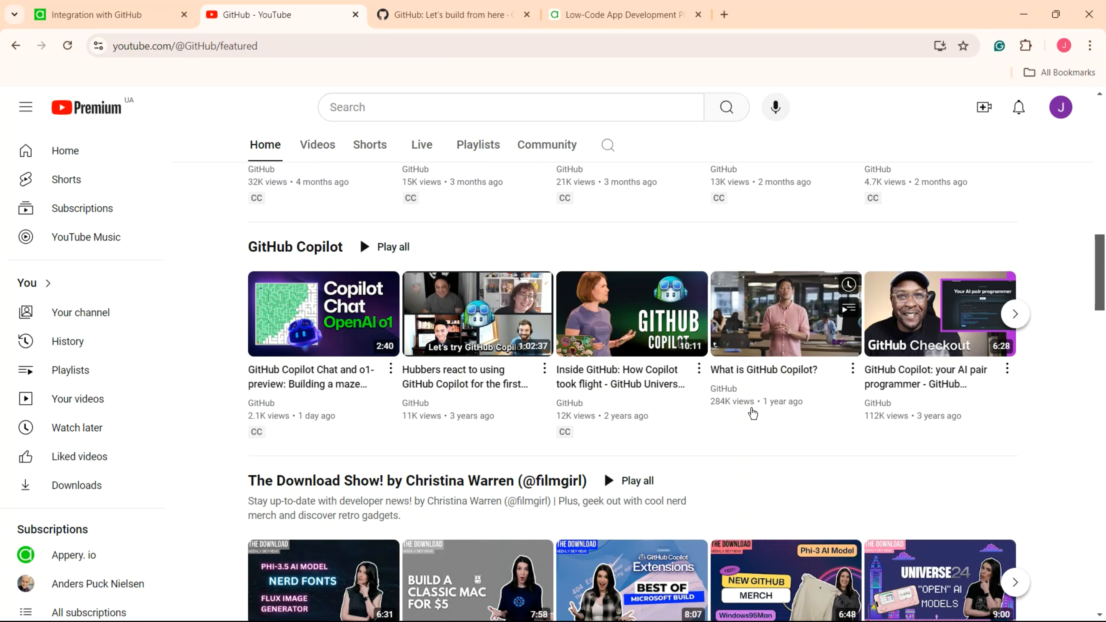
- Switch to the GitHub site and sign in with the account's e-mail address and password
click(453, 20)
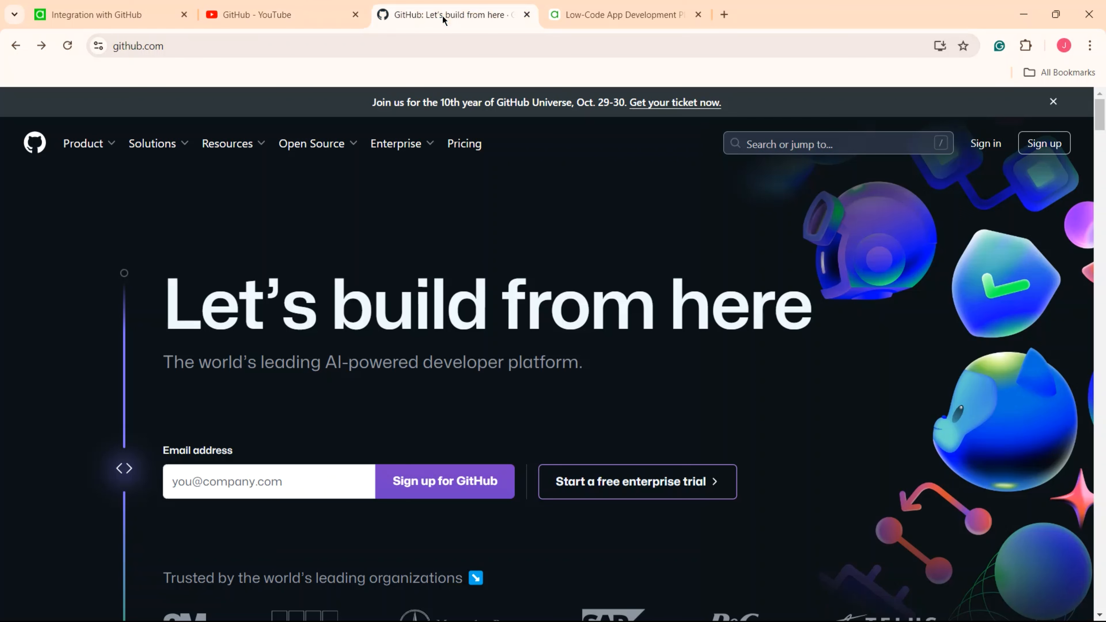
click(992, 145)
key(ctrl+v)
click(566, 295)
text(••••••••••••)
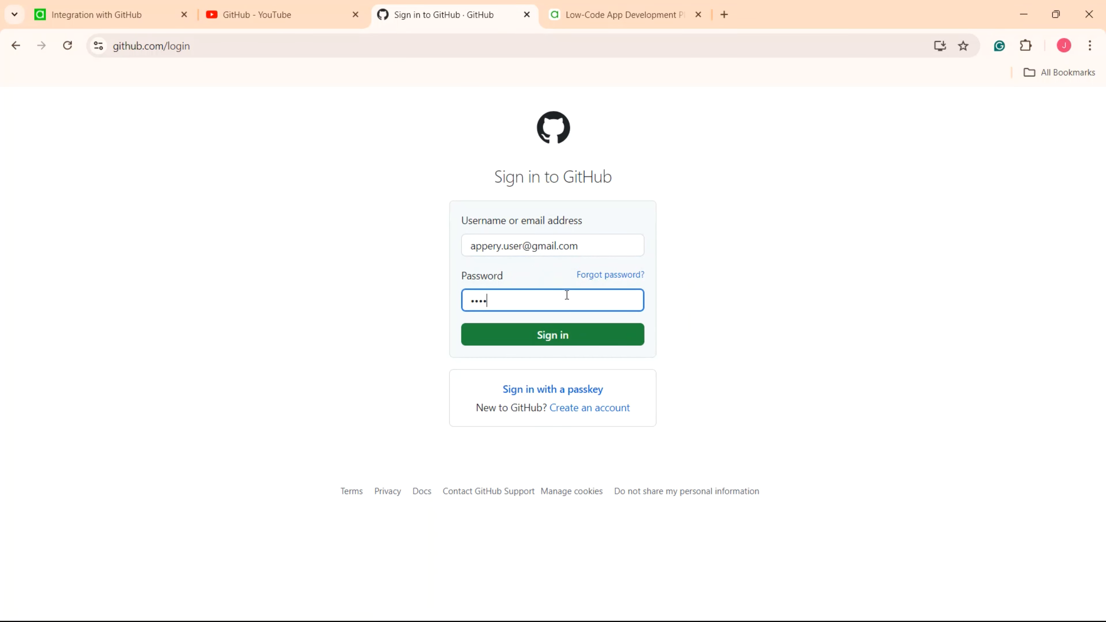
key(Return)
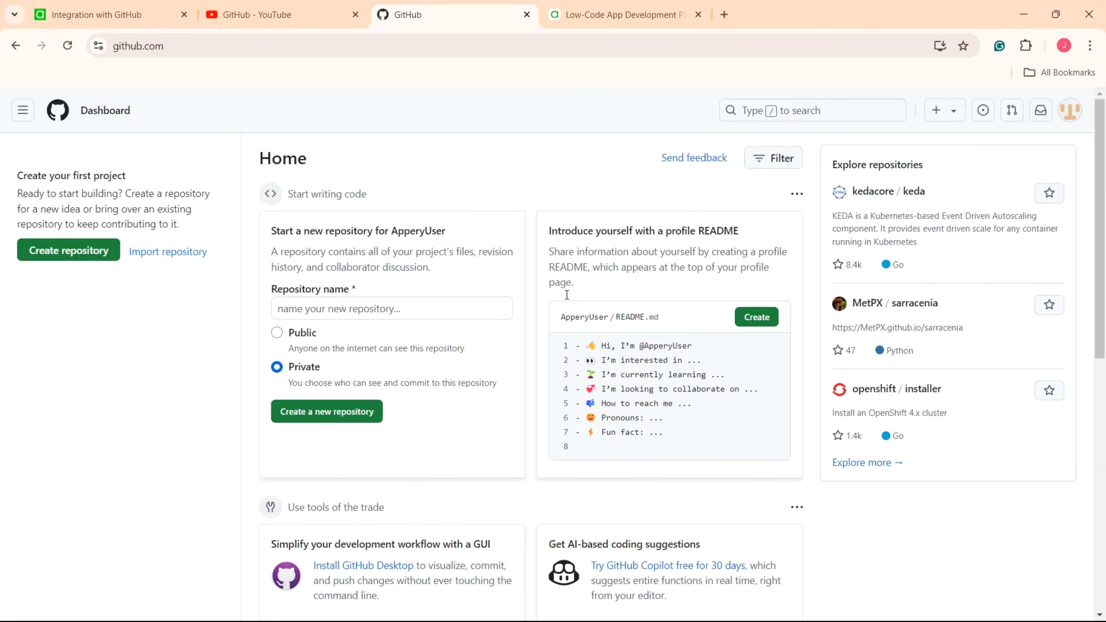
- Create a private repository named Appery_App with the description "My first Appery repository"
click(66, 250)
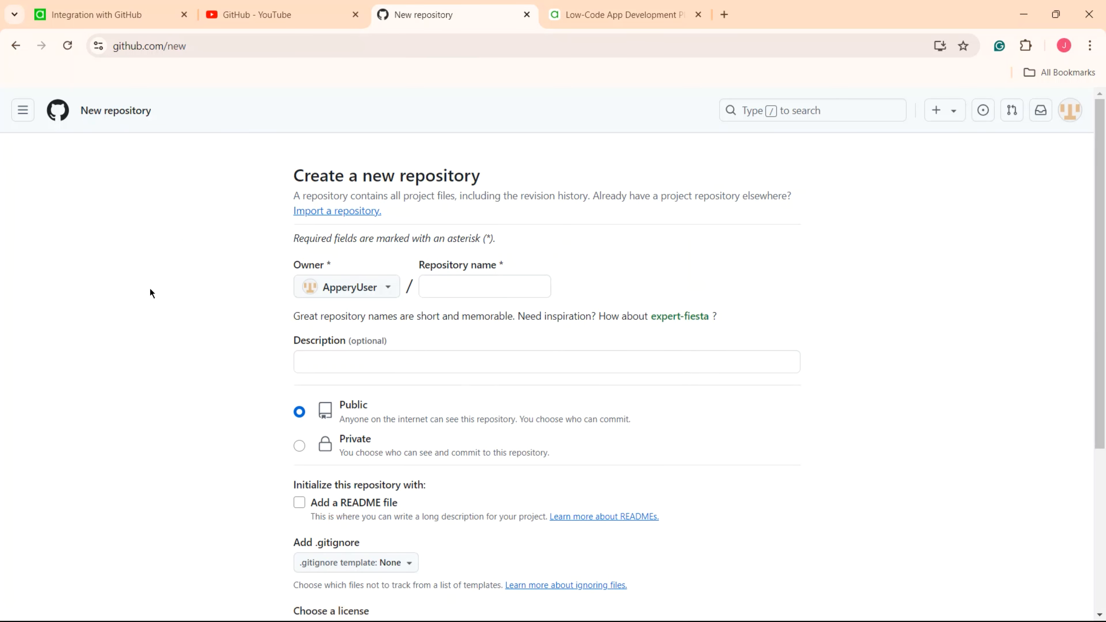
click(447, 287)
text(Appery_App)
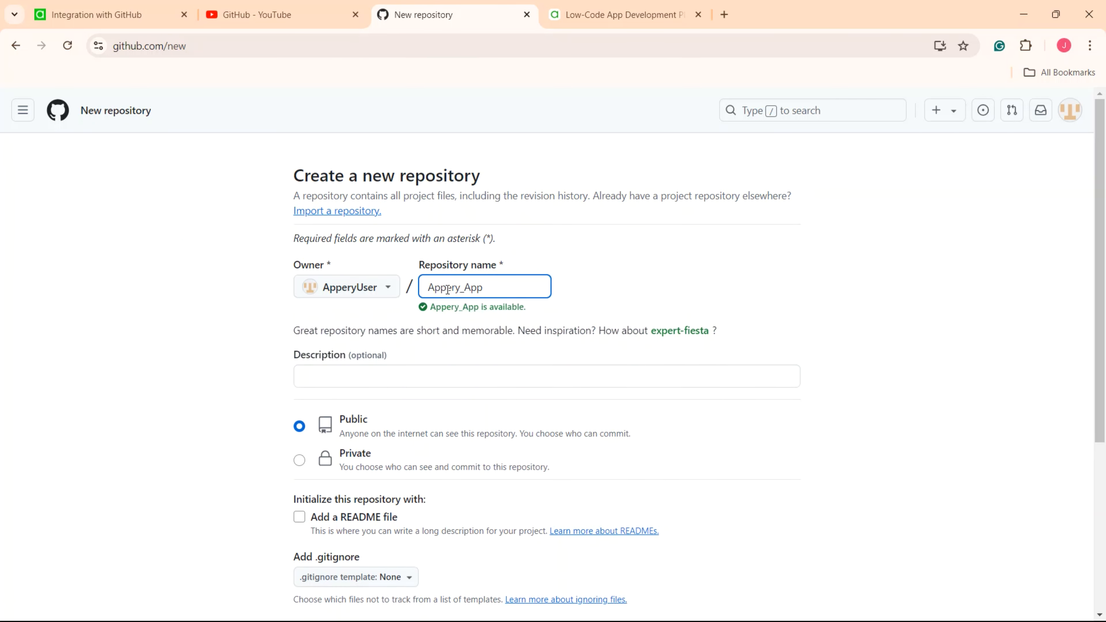
click(383, 382)
text(My first Appery repository)
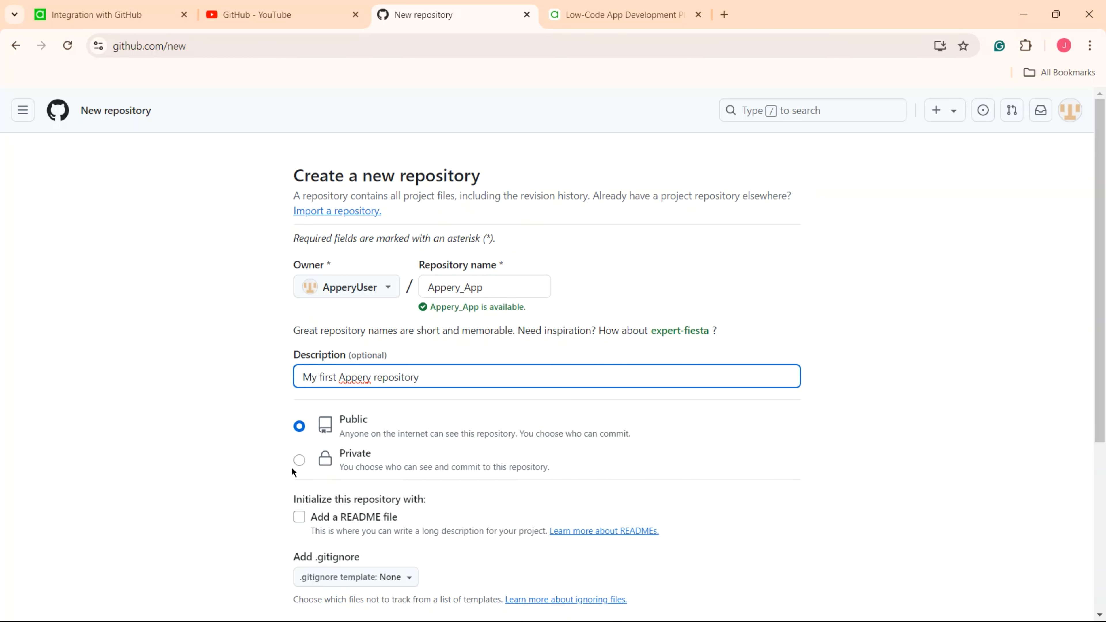
click(299, 460)
scroll(476, 461, down, 5)
scroll(489, 462, down, 1)
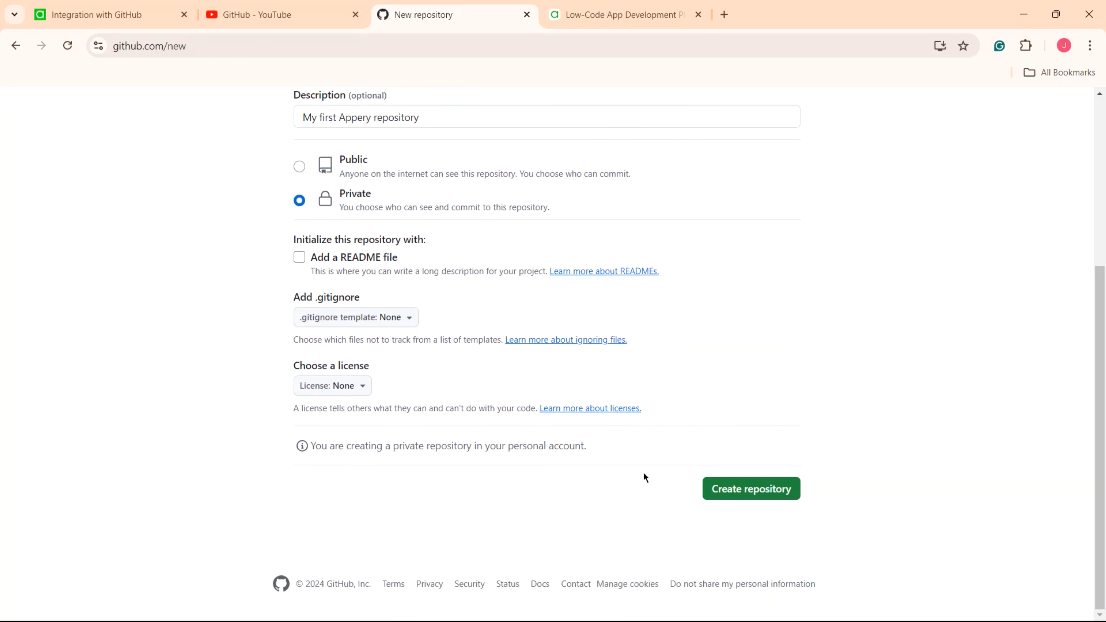
click(741, 488)
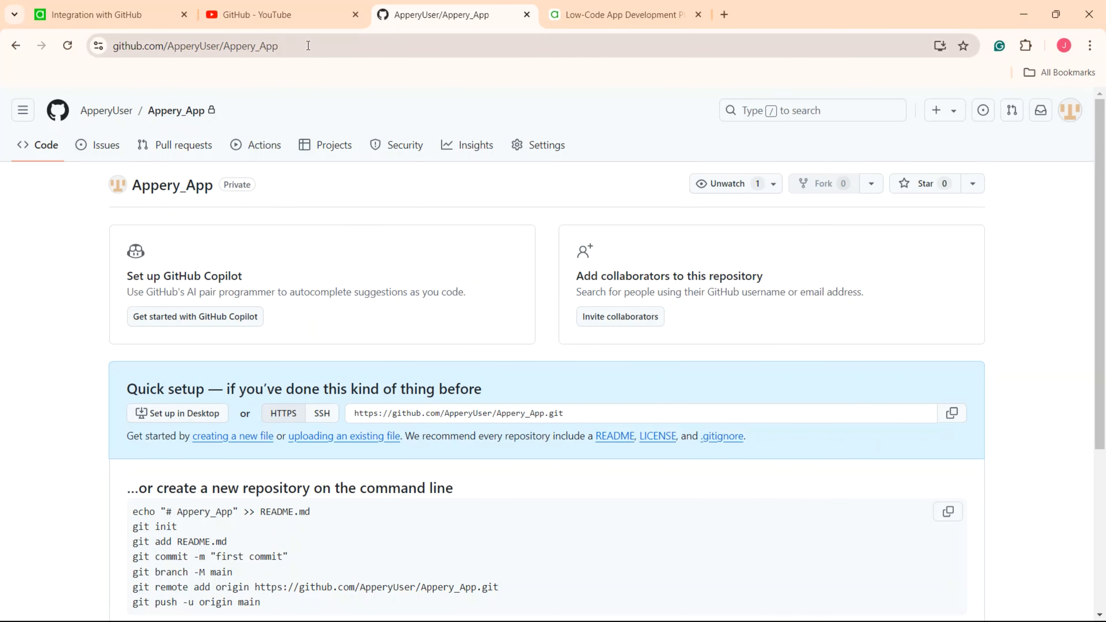
- Copy the new repository's web address, switch to Appery.io and log in with the prefilled credentials
drag(279, 46, 102, 47)
key(ctrl+c)
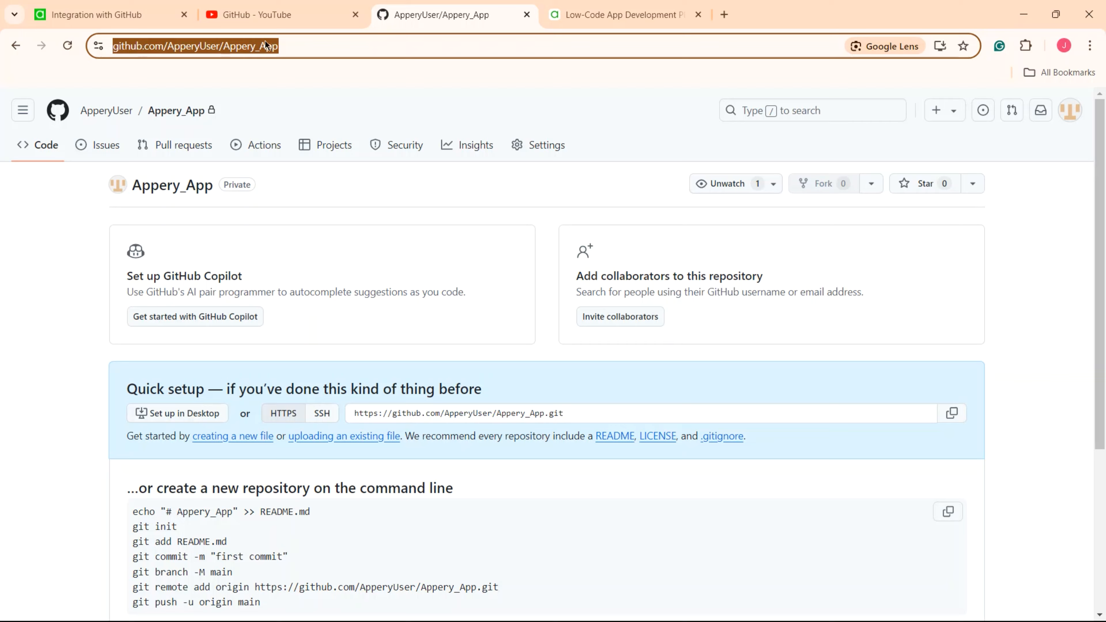
click(620, 15)
click(936, 121)
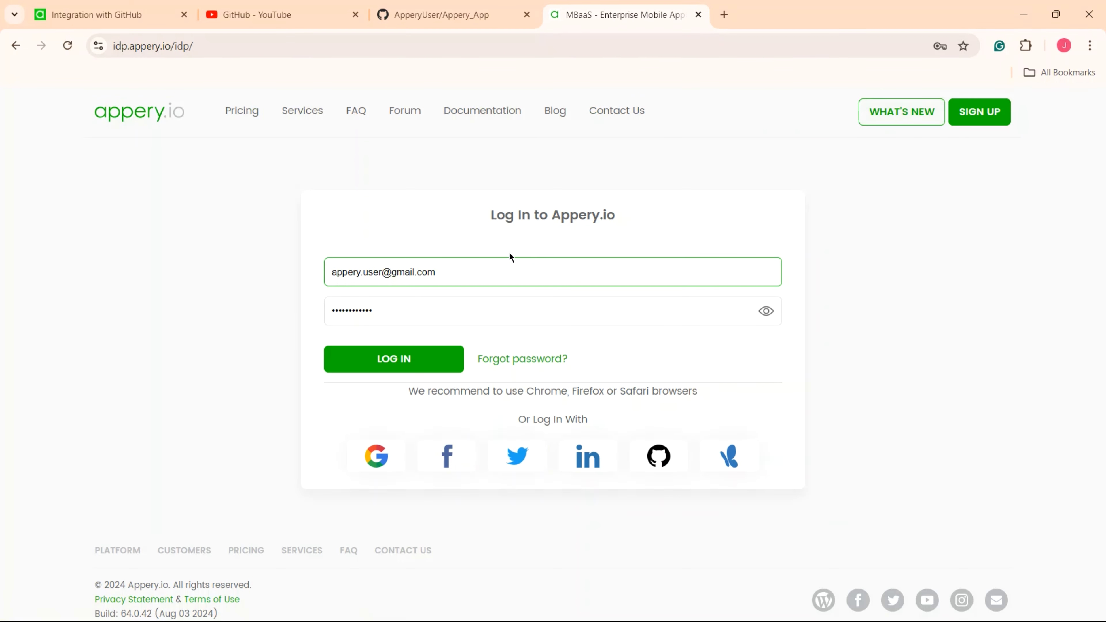
click(446, 362)
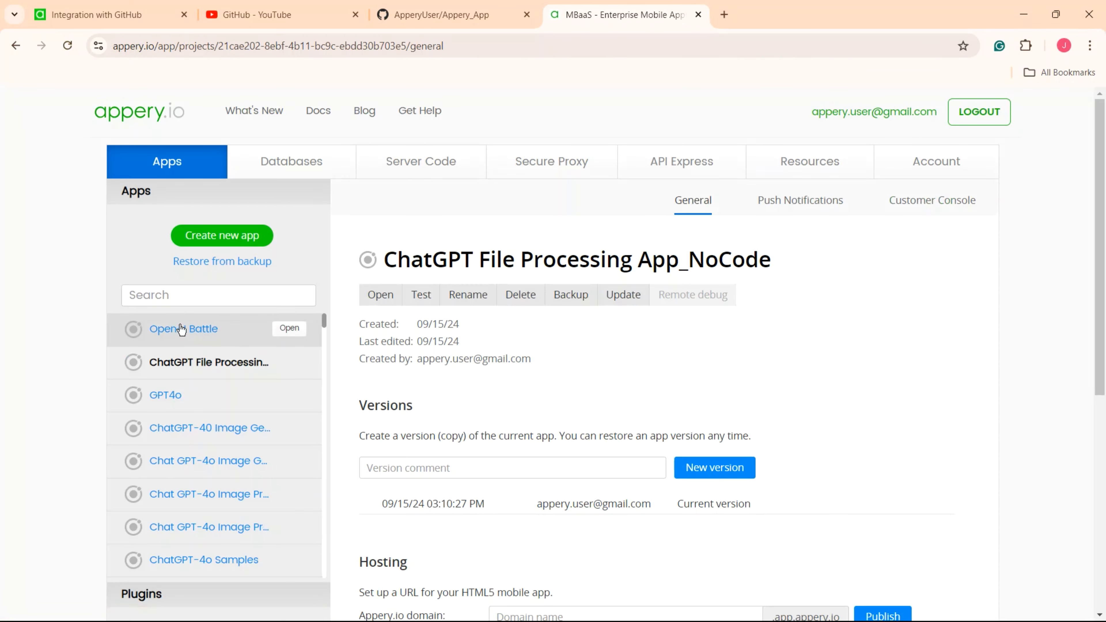
- Open the OpenAI Battle app for editing and show the Components section of its app settings
click(182, 330)
click(375, 296)
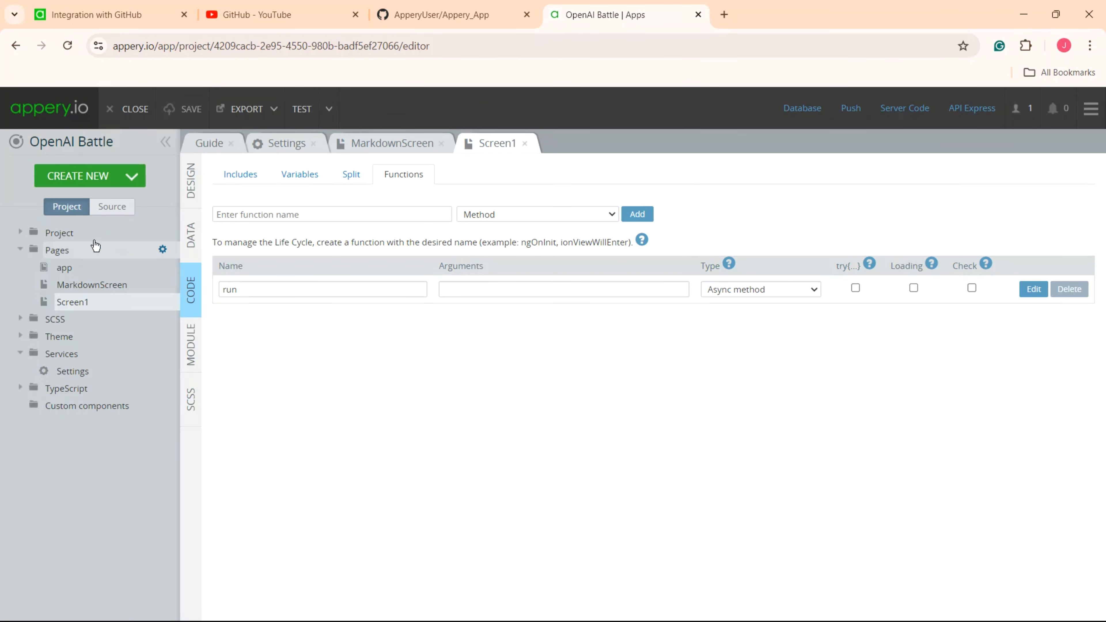
click(65, 232)
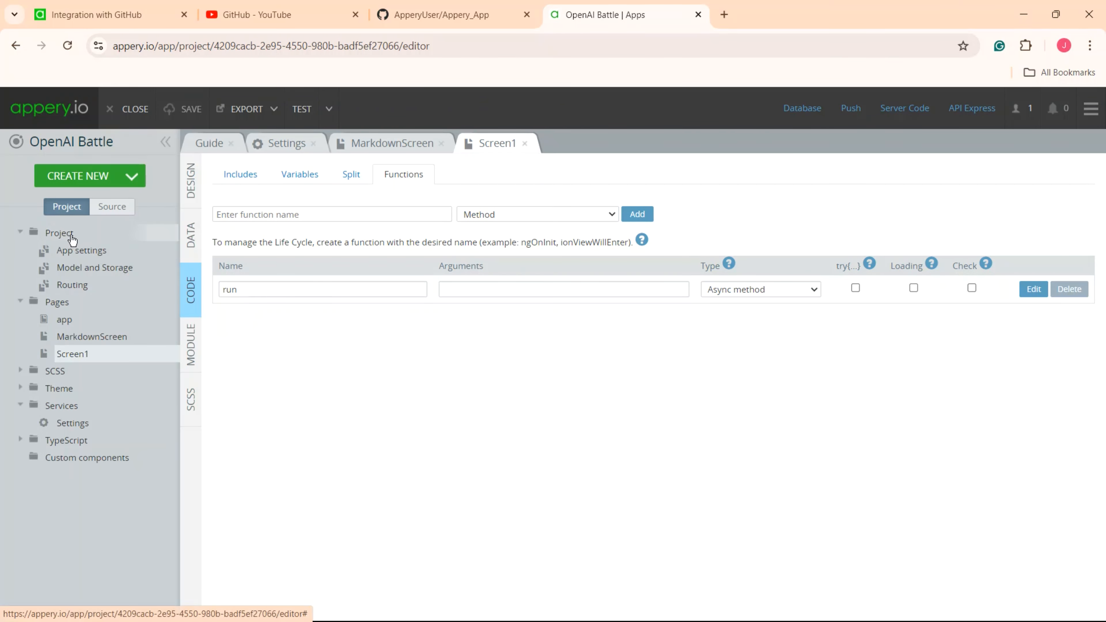
click(103, 252)
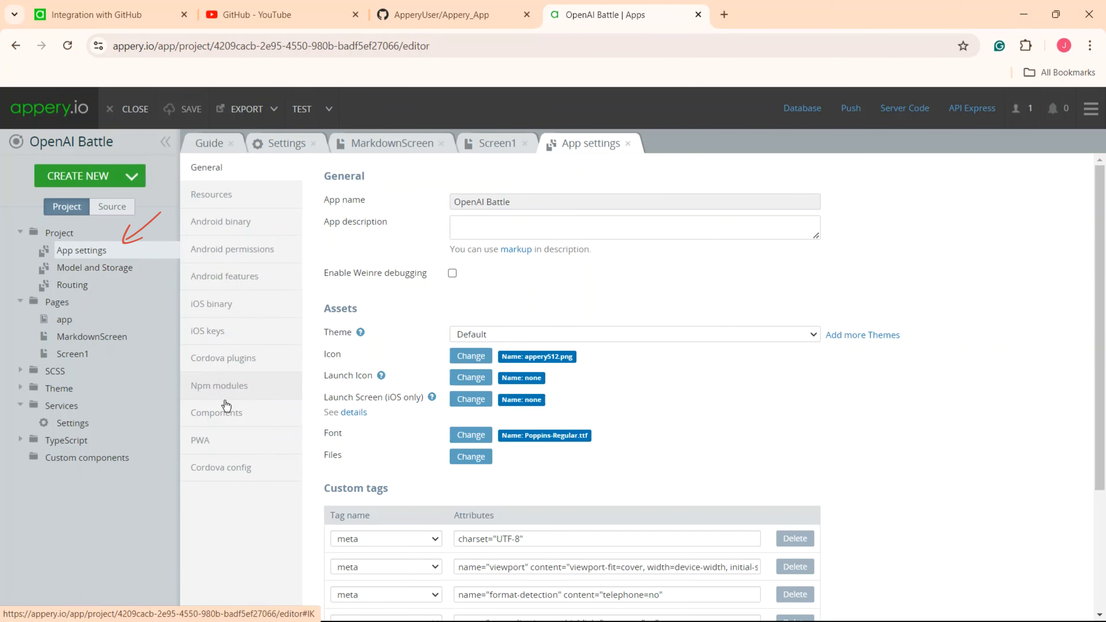
click(250, 412)
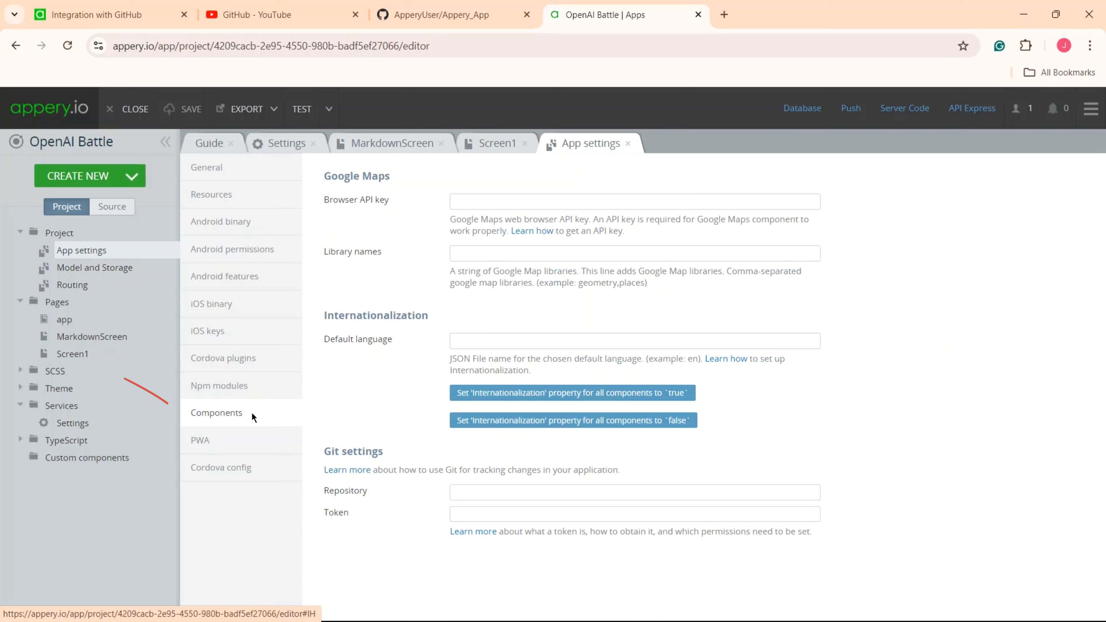
triple_click(354, 453)
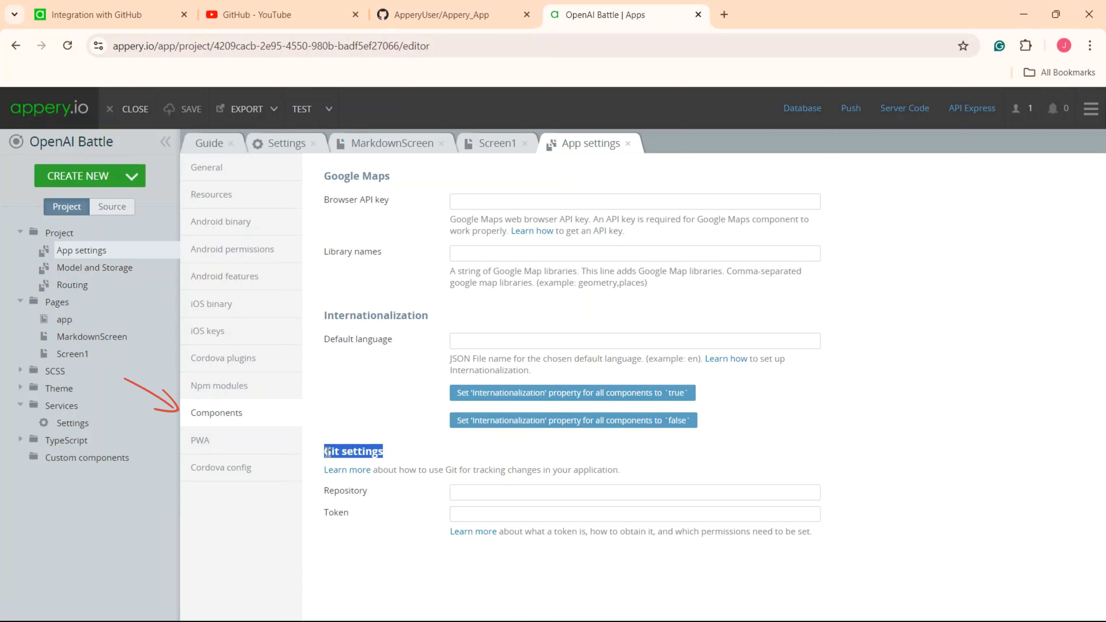
click(461, 493)
key(ctrl+v)
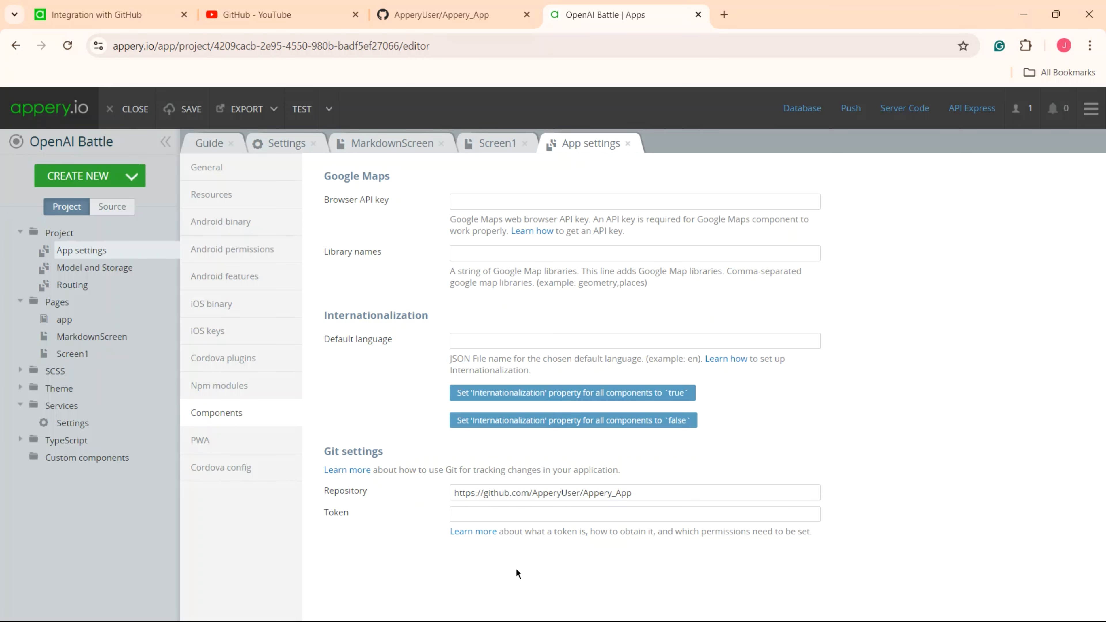
- Switch to GitHub and open the form for a new classic personal access token in the account's developer settings
click(420, 13)
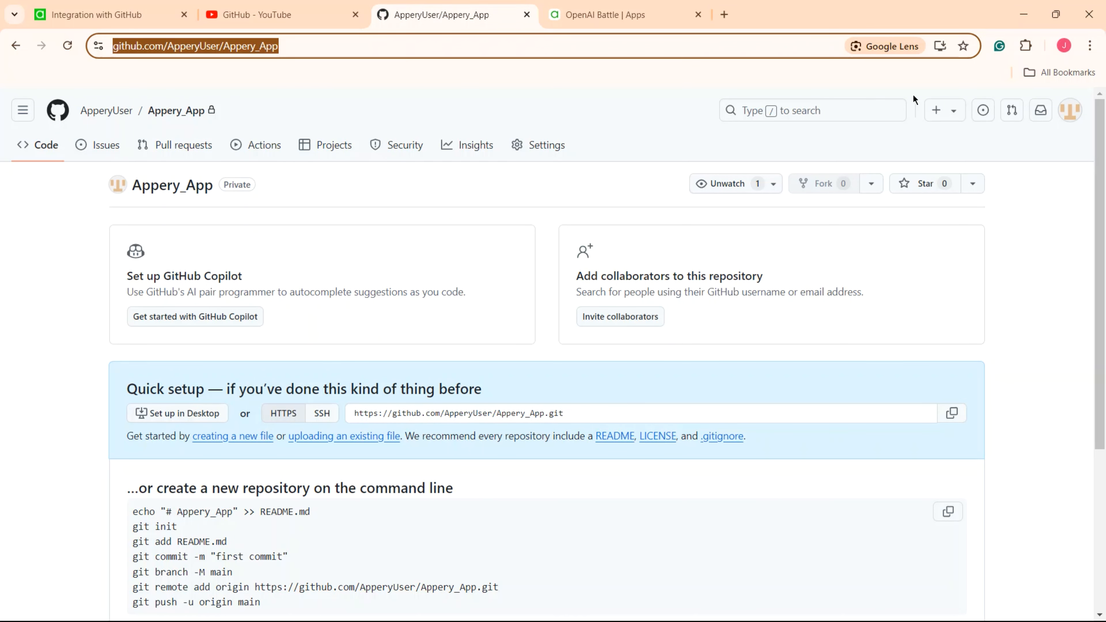
click(1069, 110)
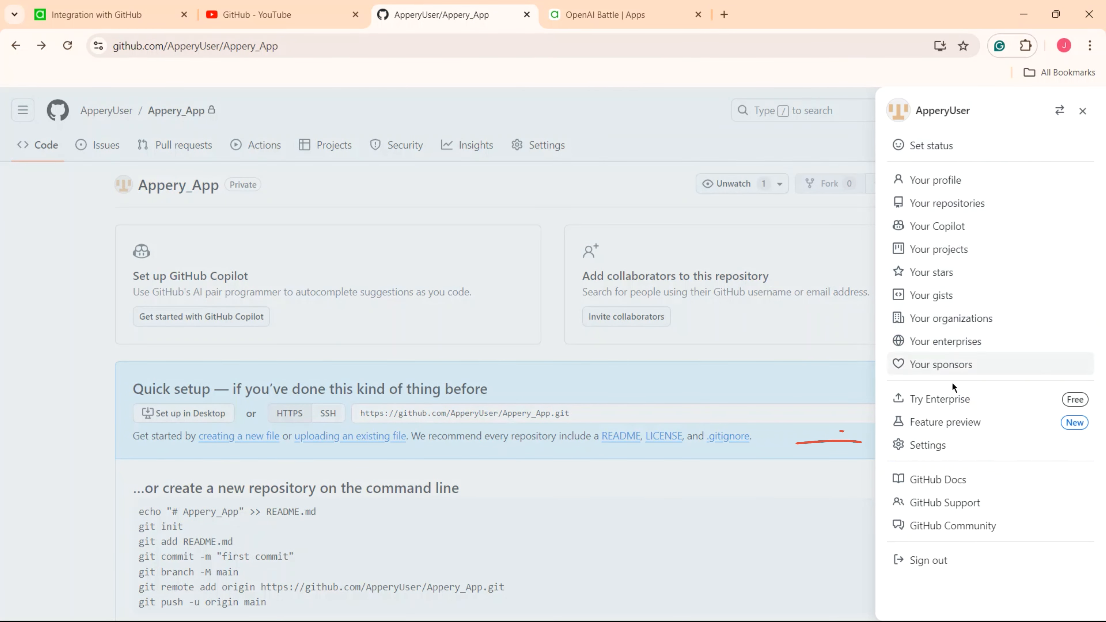
click(936, 446)
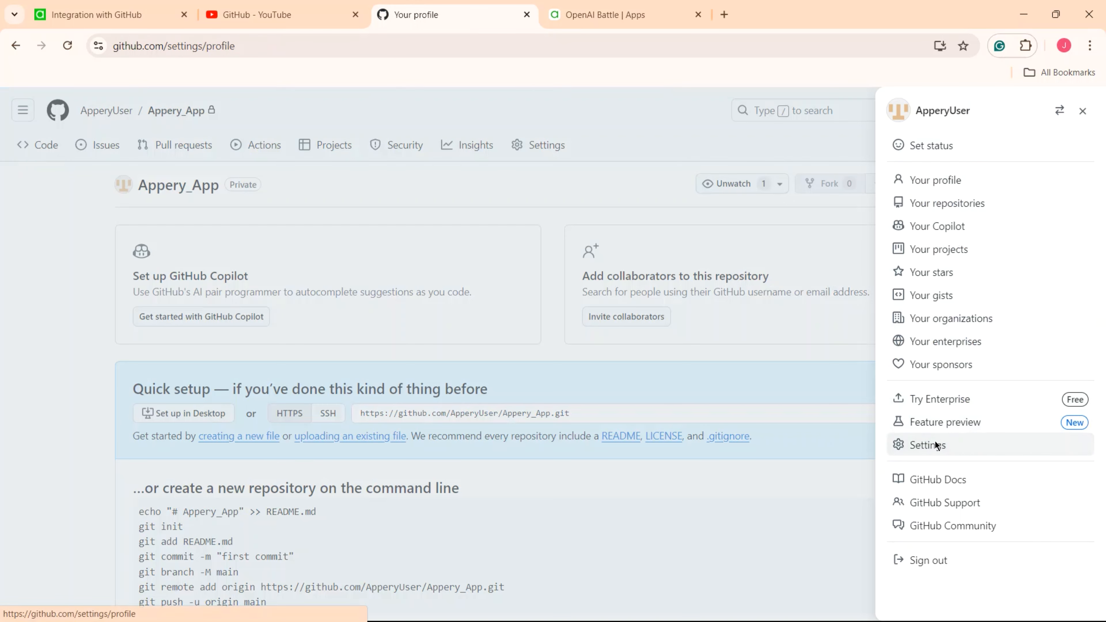
scroll(207, 274, down, 10)
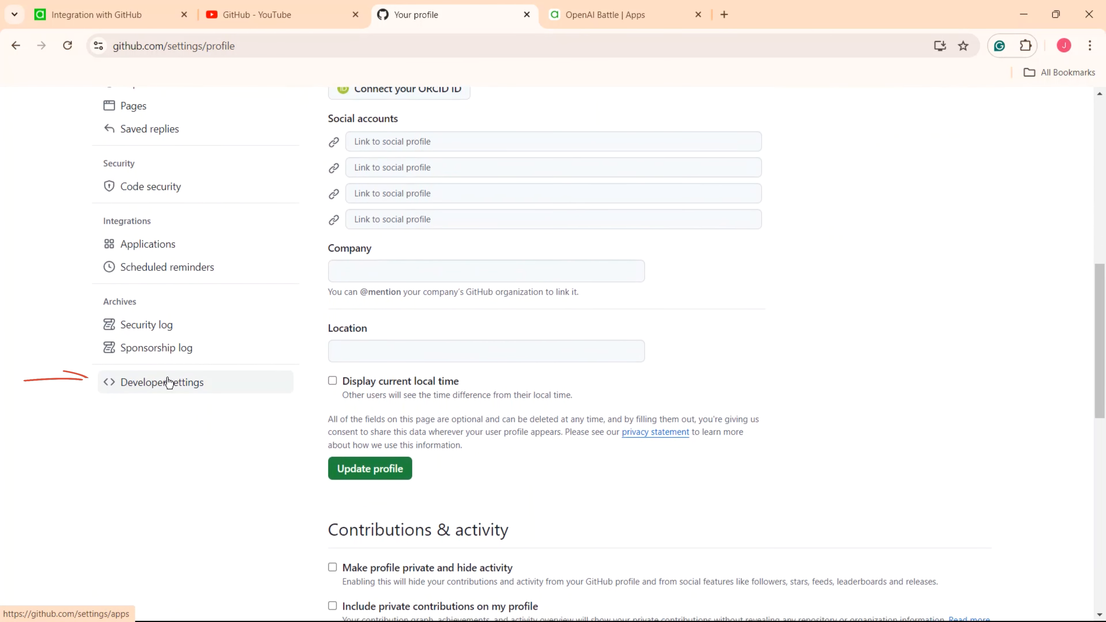
click(146, 383)
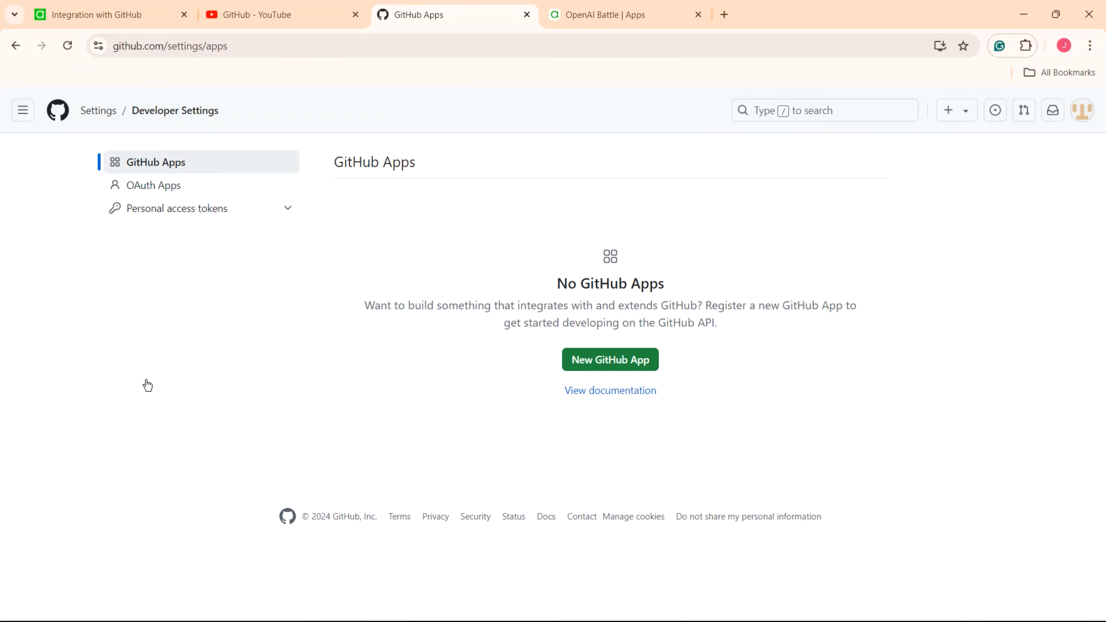
click(287, 212)
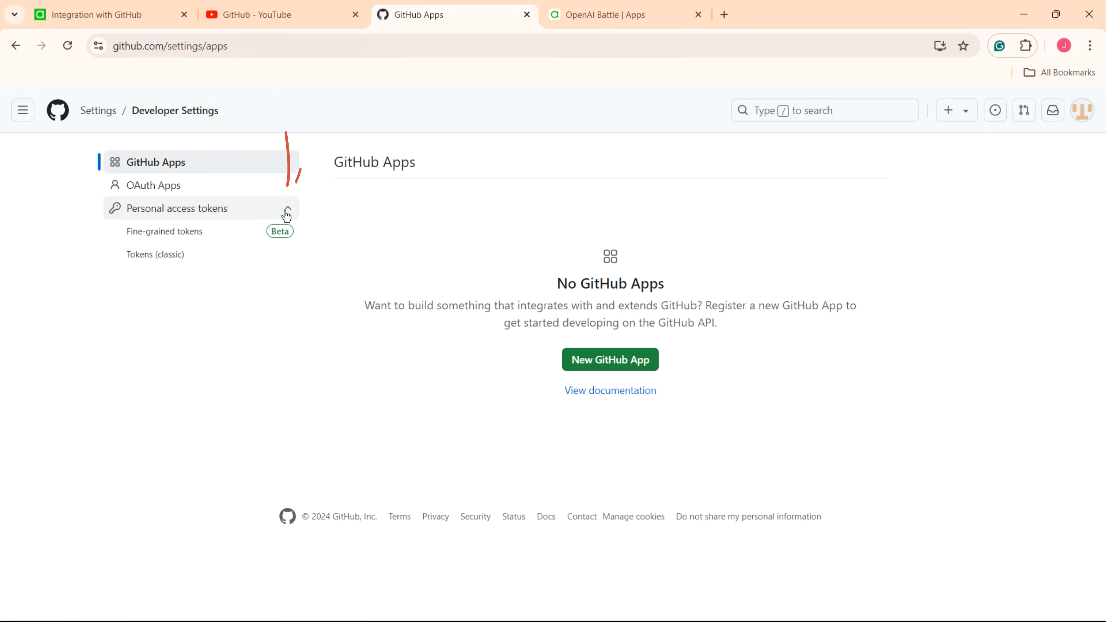
click(170, 257)
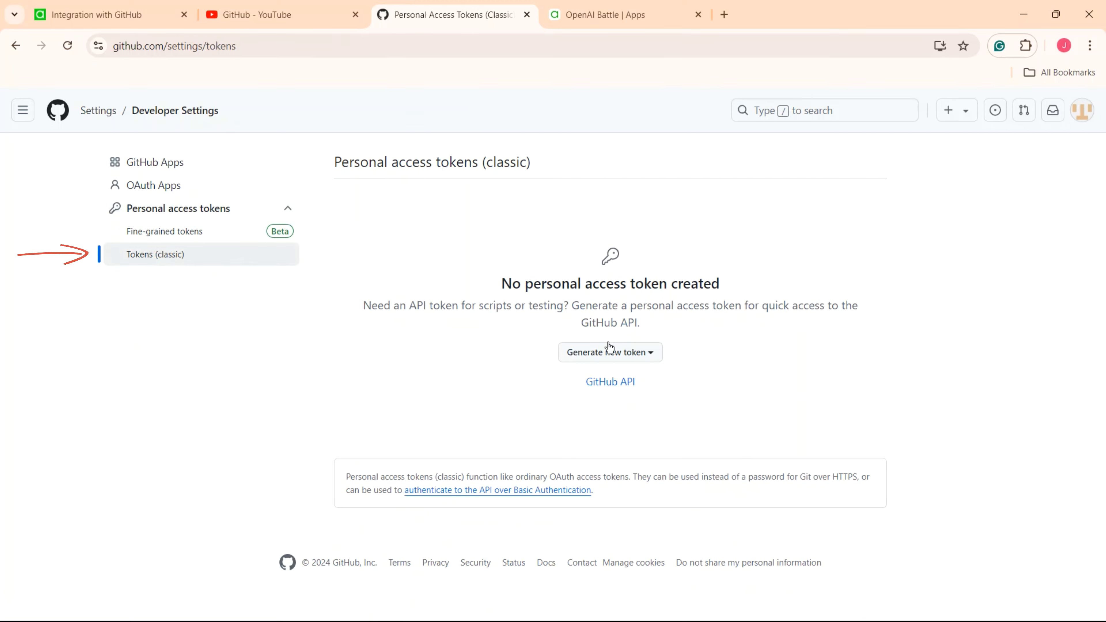
click(642, 353)
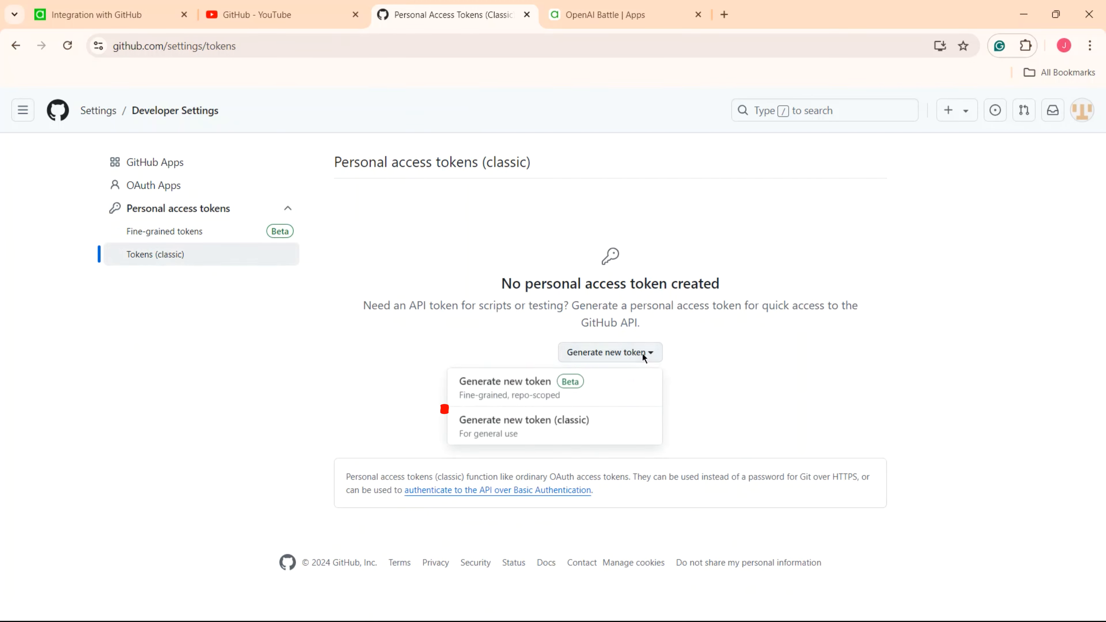
click(576, 431)
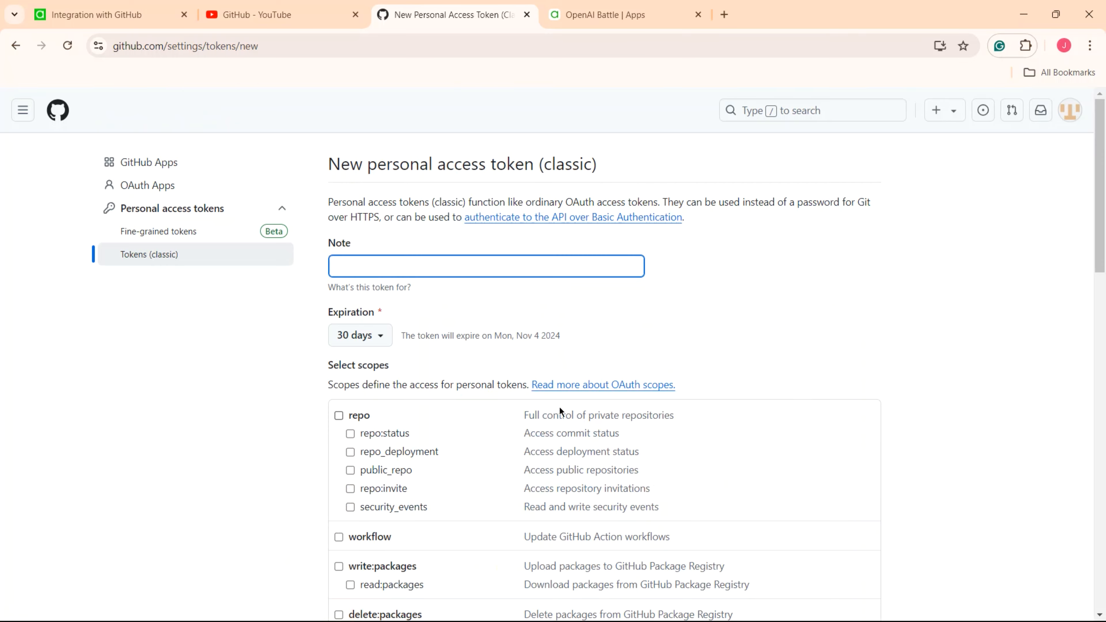
- Generate the classic token with the note ApperyApp_Token and the full repo scope
text(ApperyA)
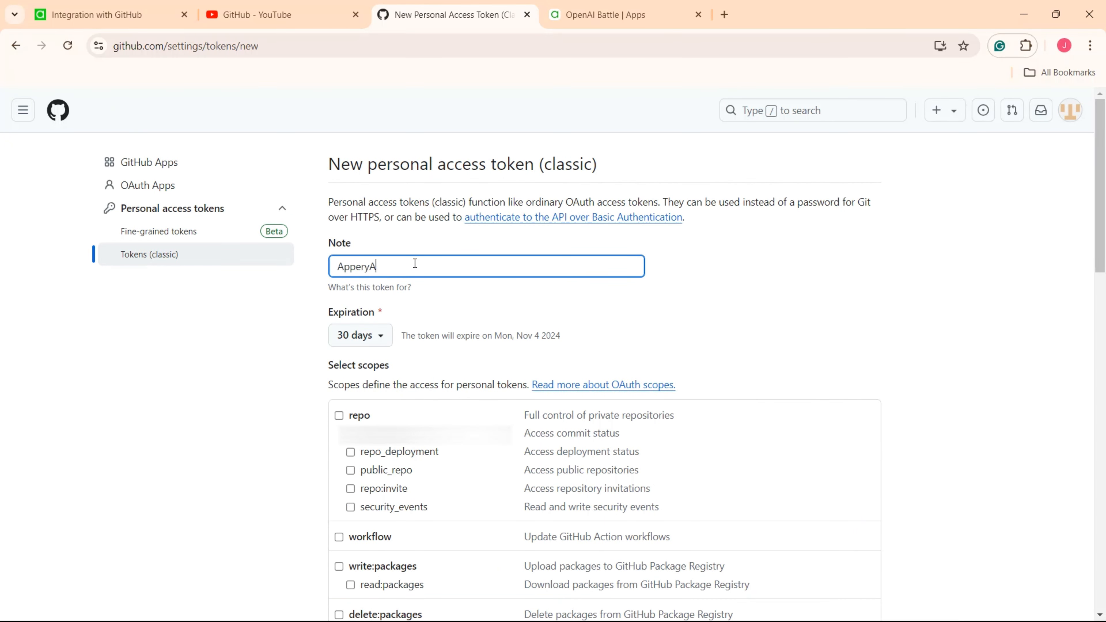
text(pp Token)
click(339, 416)
scroll(510, 359, down, 8)
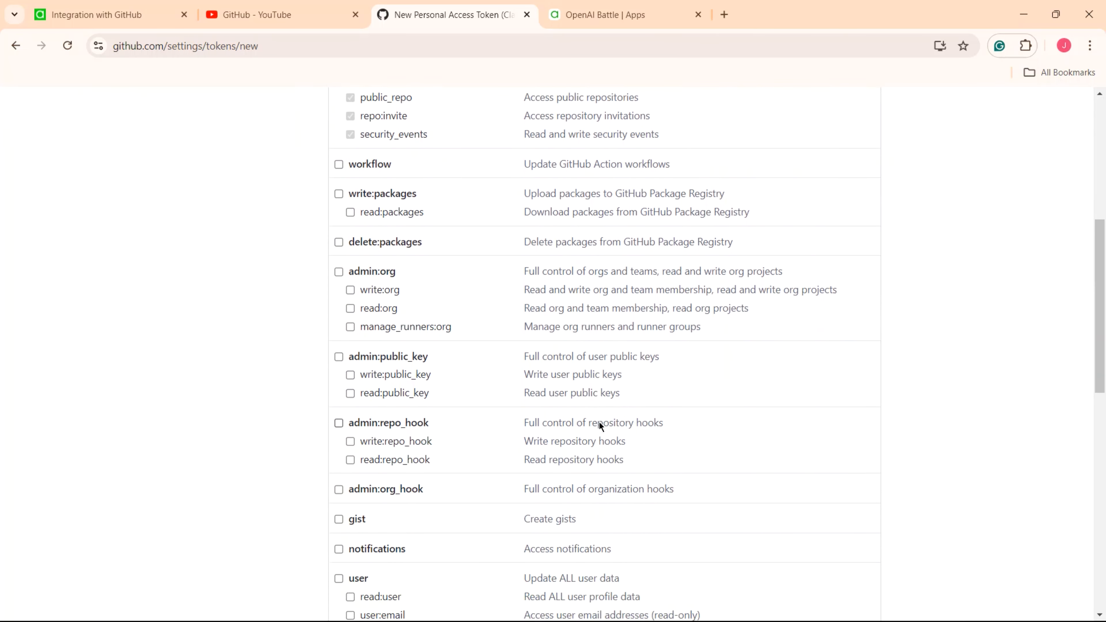
scroll(598, 422, down, 12)
click(399, 511)
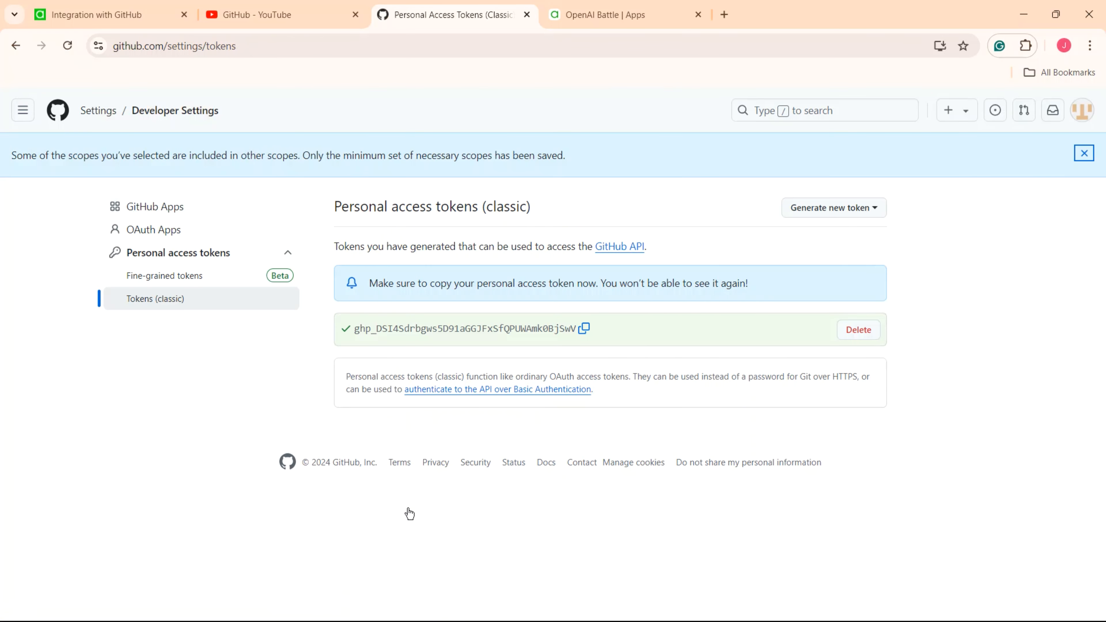
- Copy the generated access token, paste it into the Token field of Appery.io's Git settings and save the project
click(583, 330)
click(594, 21)
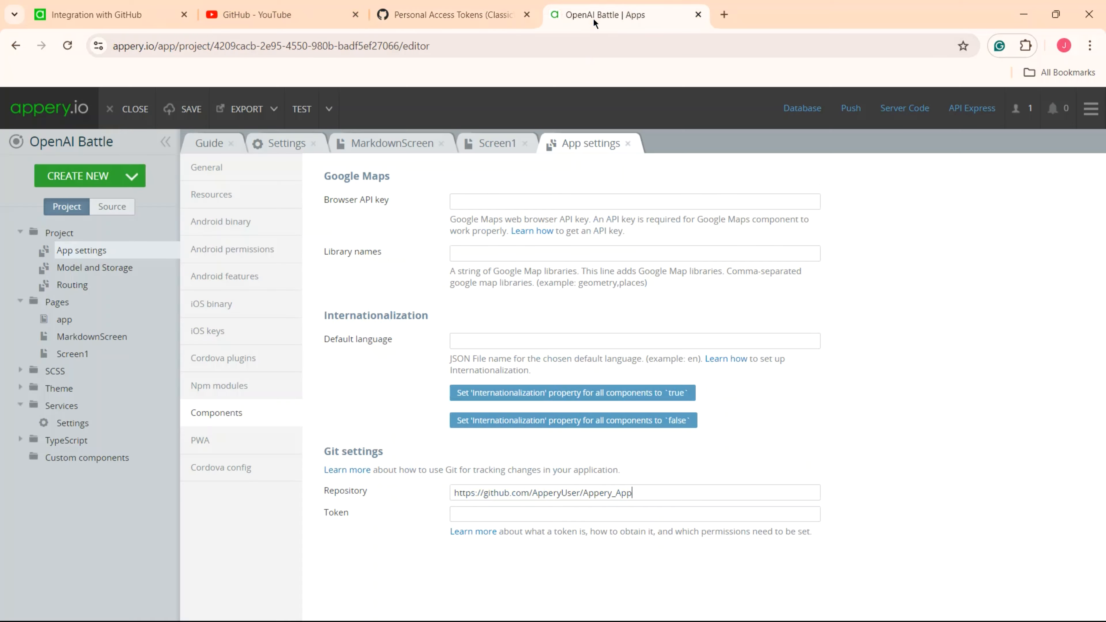
click(493, 515)
key(ctrl+v)
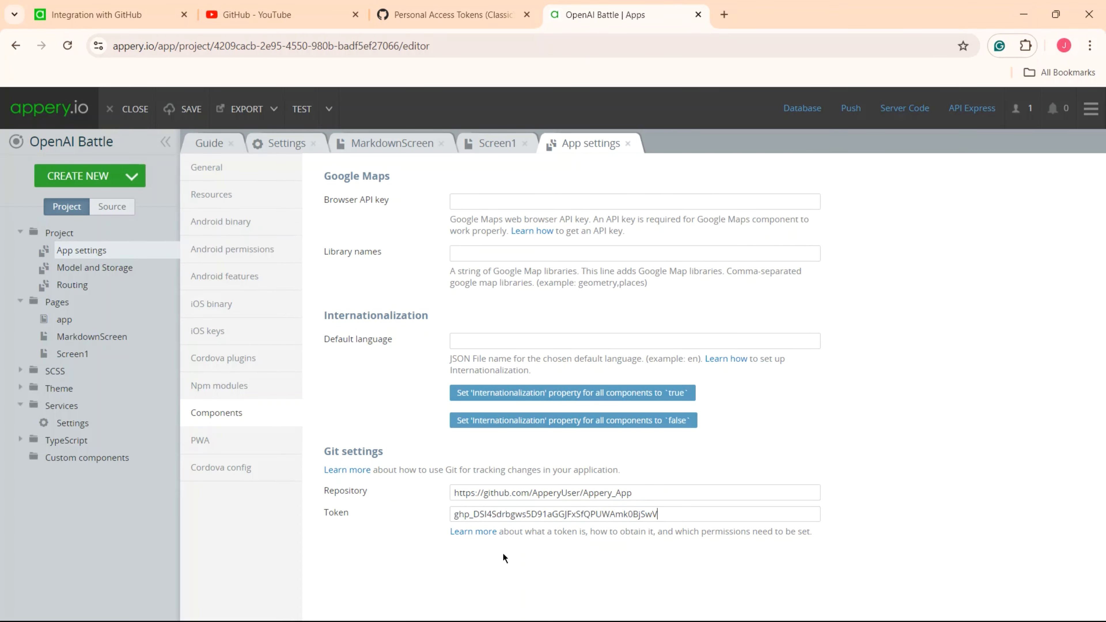
click(179, 114)
- Commit the project to Git with the message "My first test commit"
click(274, 111)
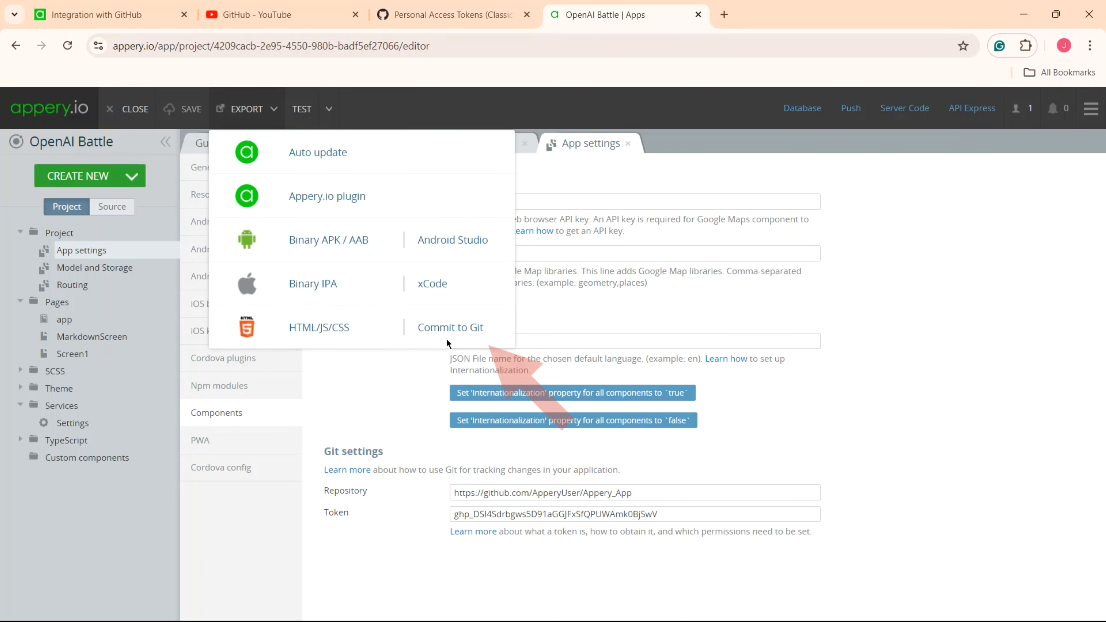
click(455, 327)
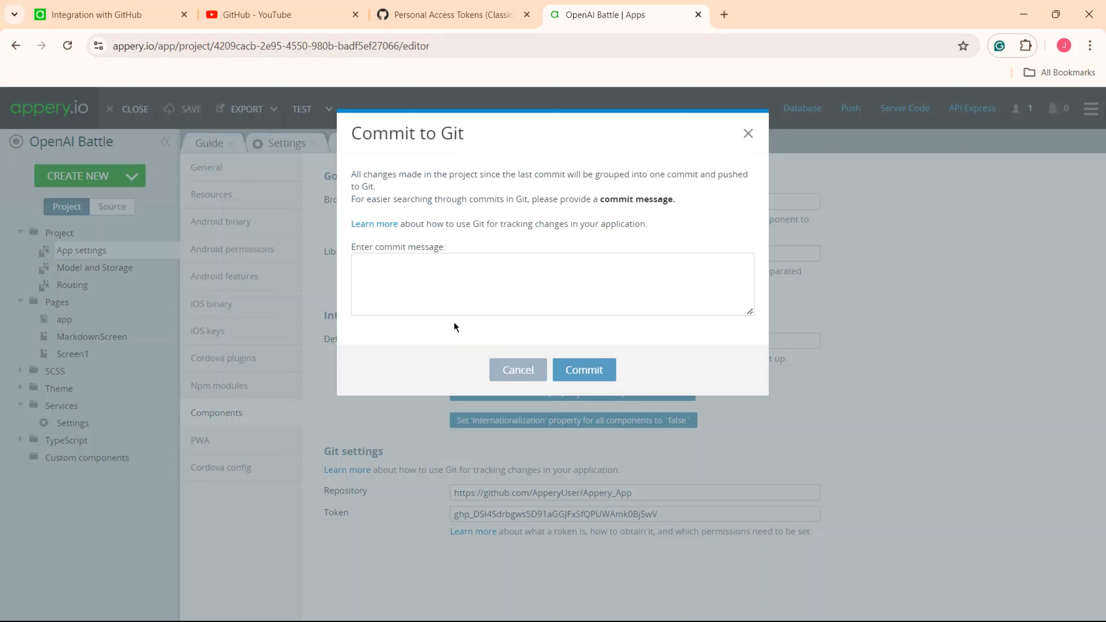
click(442, 275)
text(My first test commit)
click(591, 369)
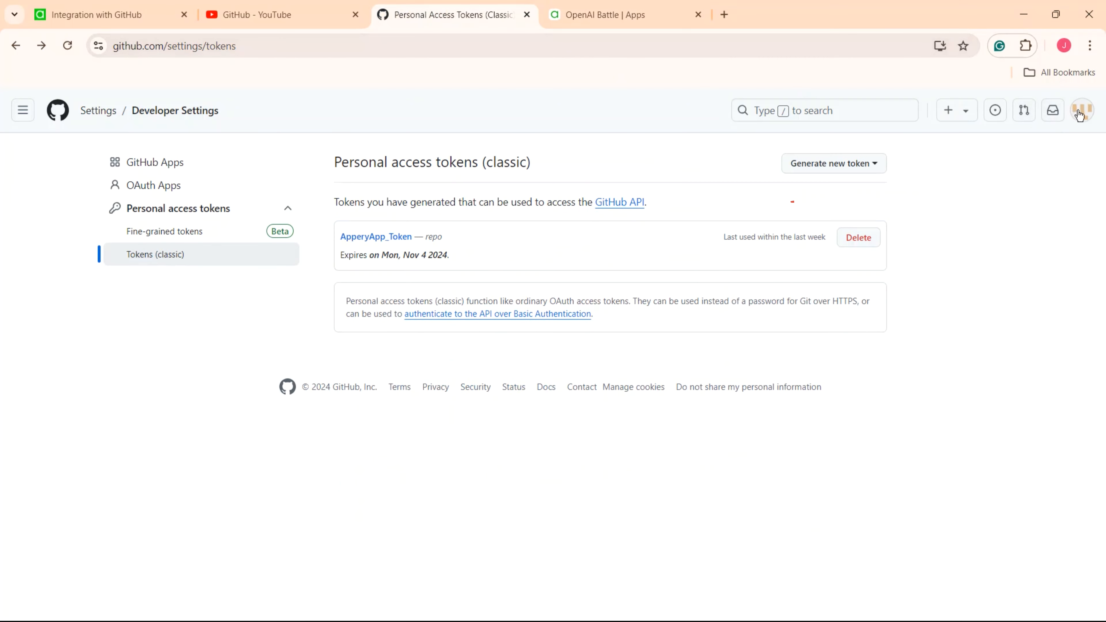
- Open the Appery_App repository from the GitHub account's repository list and look through its committed files
click(1076, 115)
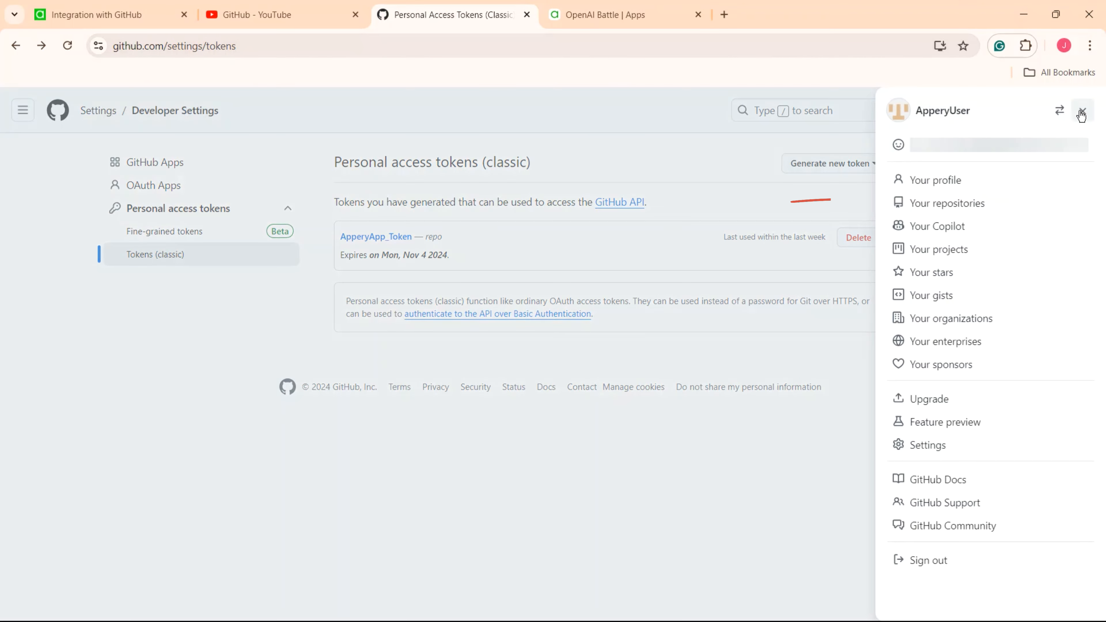
click(939, 209)
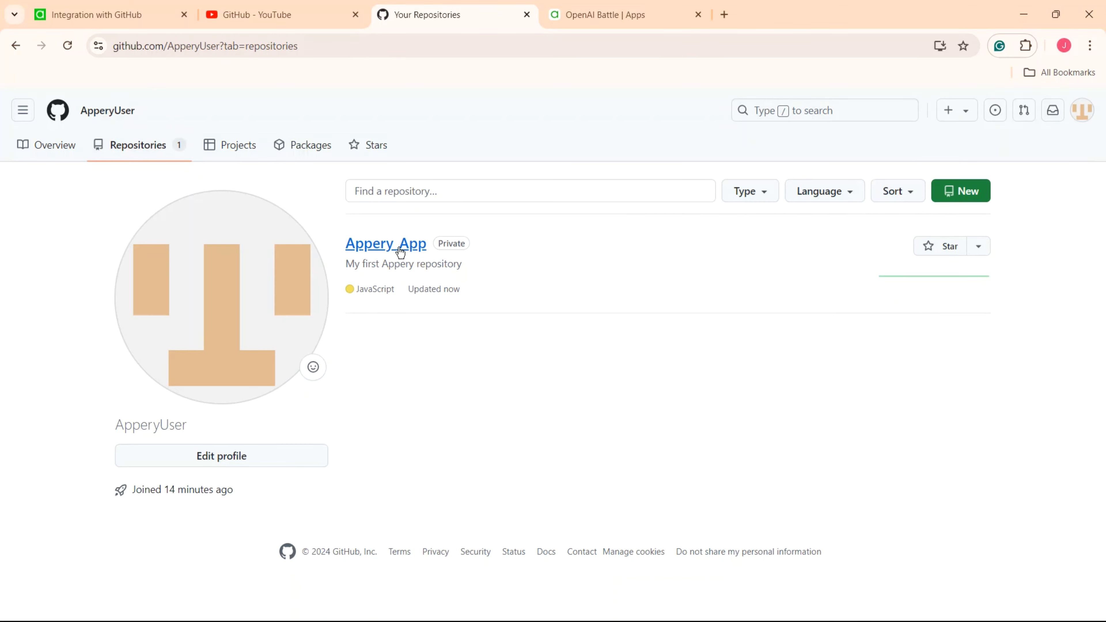
click(398, 251)
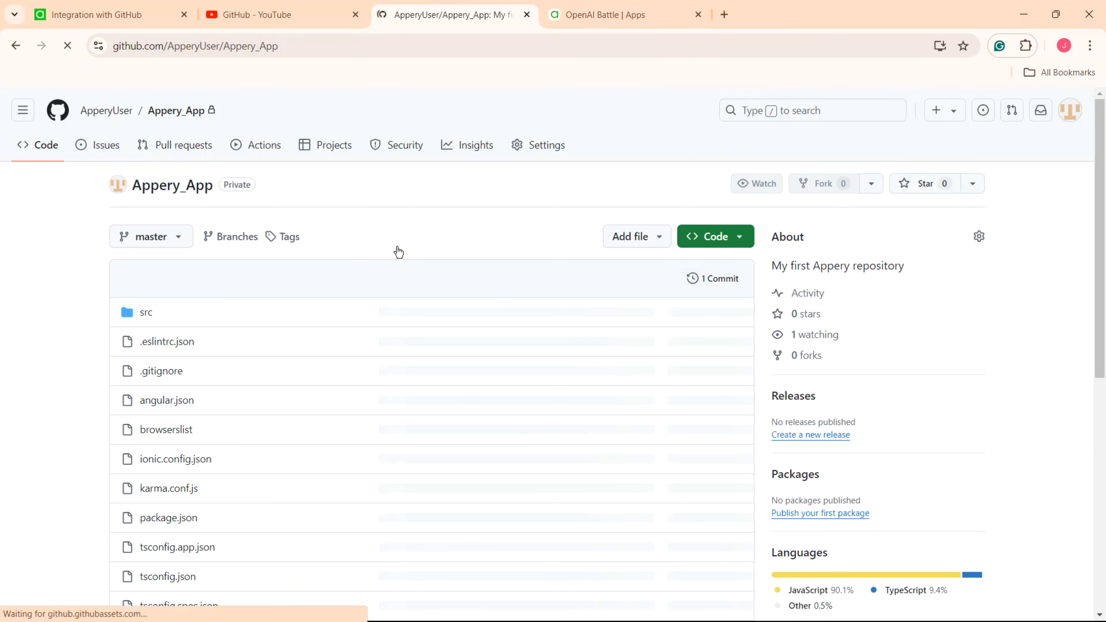
scroll(227, 373, down, 8)
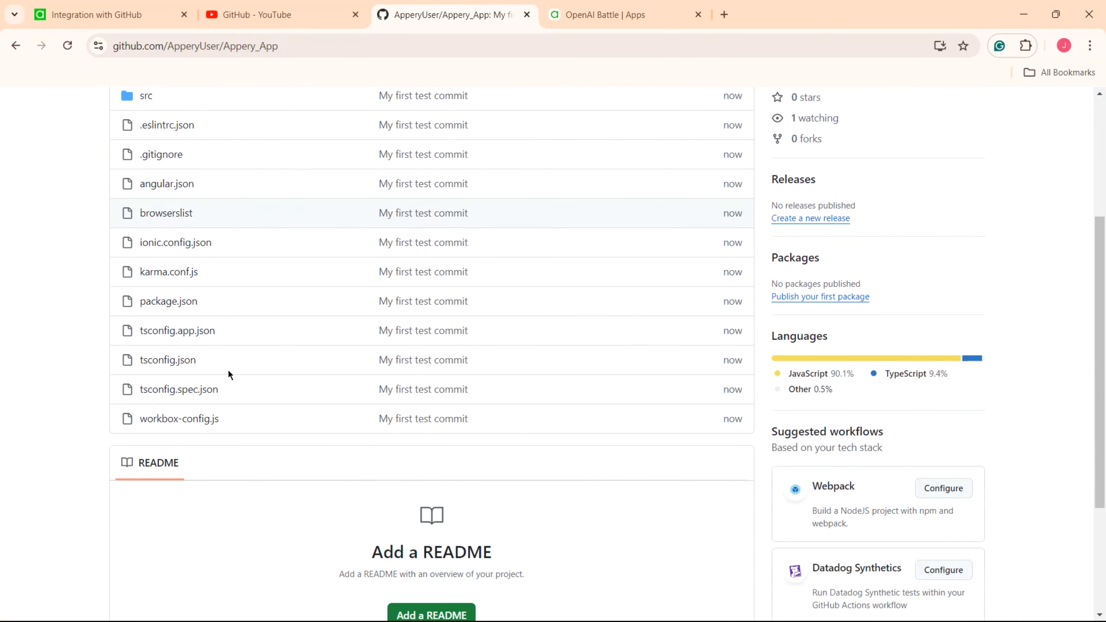
scroll(244, 394, up, 7)
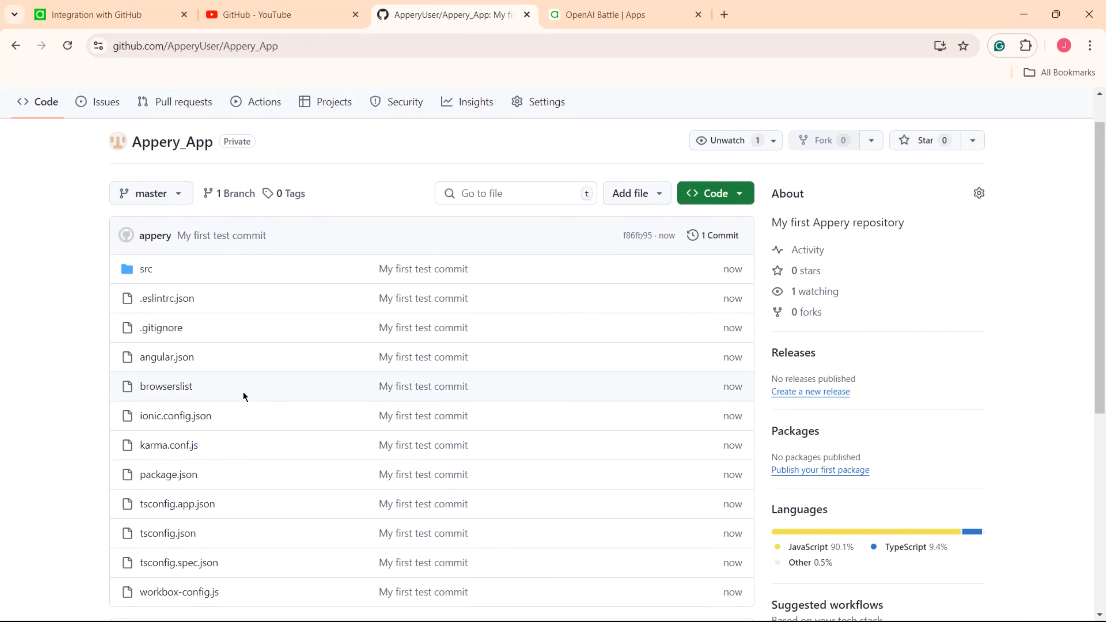
- Switch to Appery.io, open Screen1 in the design view and change its toolbar title to "4o vs o1 Battle"
click(574, 15)
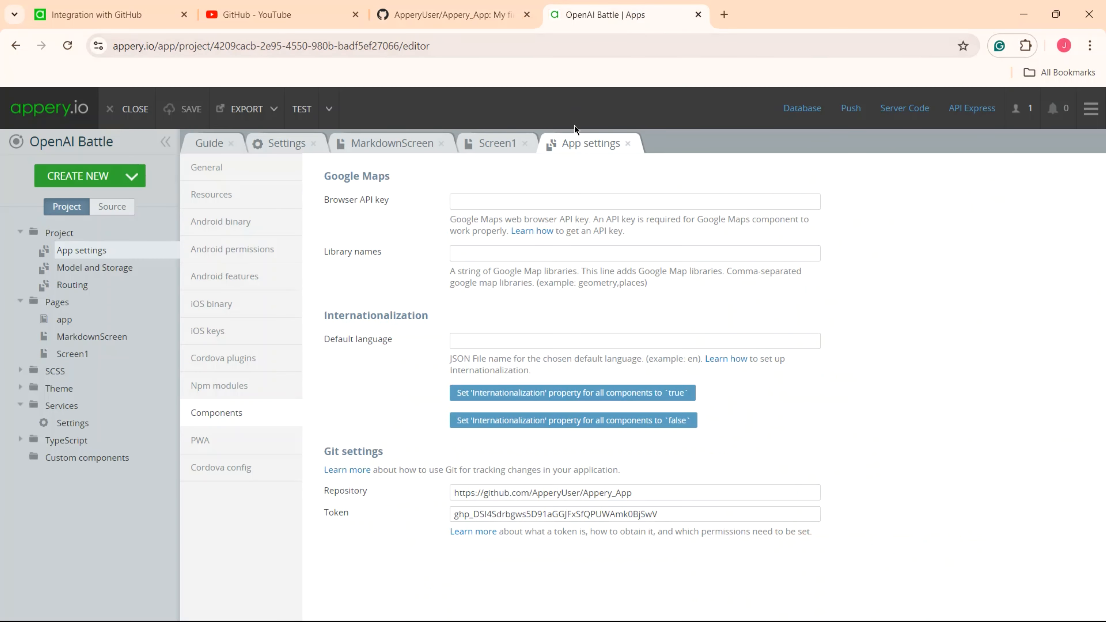
click(86, 353)
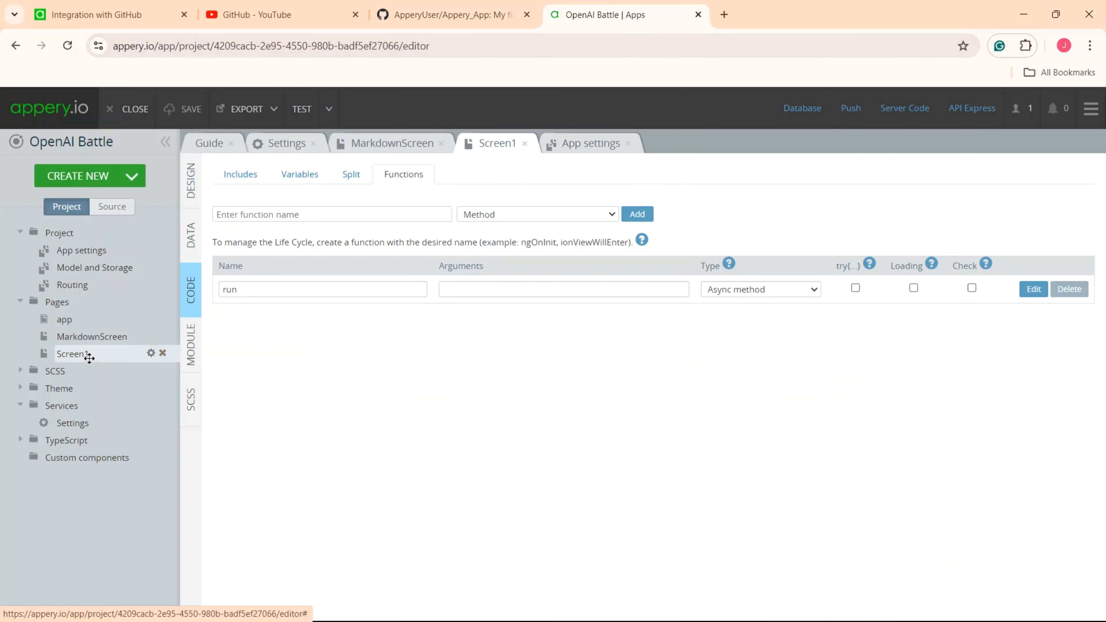
click(191, 180)
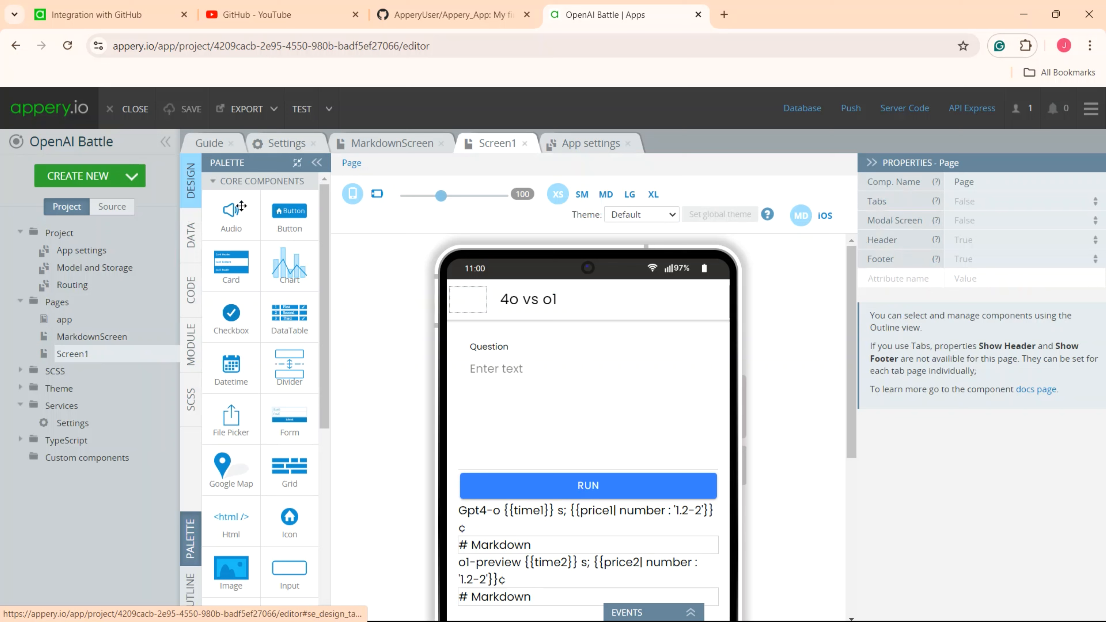
click(588, 299)
double_click(588, 299)
click(561, 298)
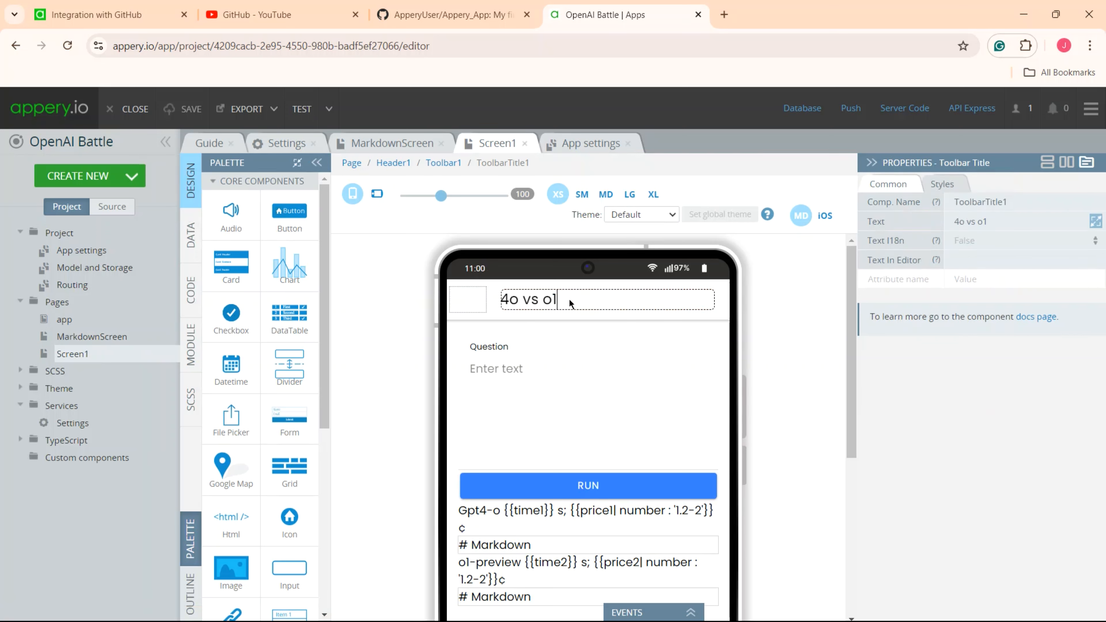
text(Battle)
key(Return)
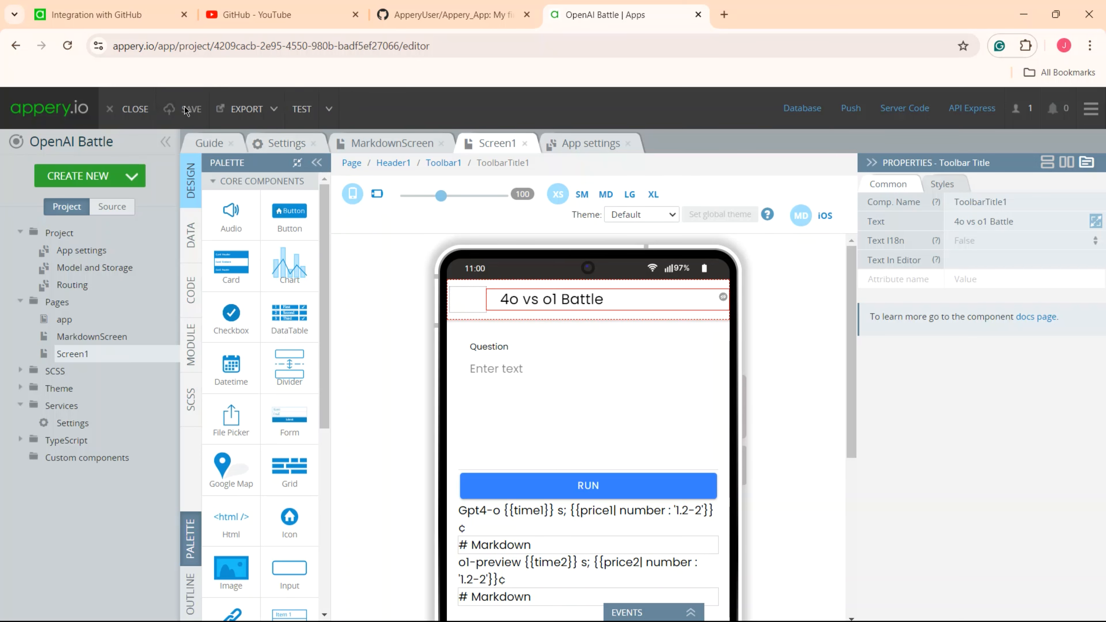
- Commit the project changes to Git with the message "UI Update"
click(274, 110)
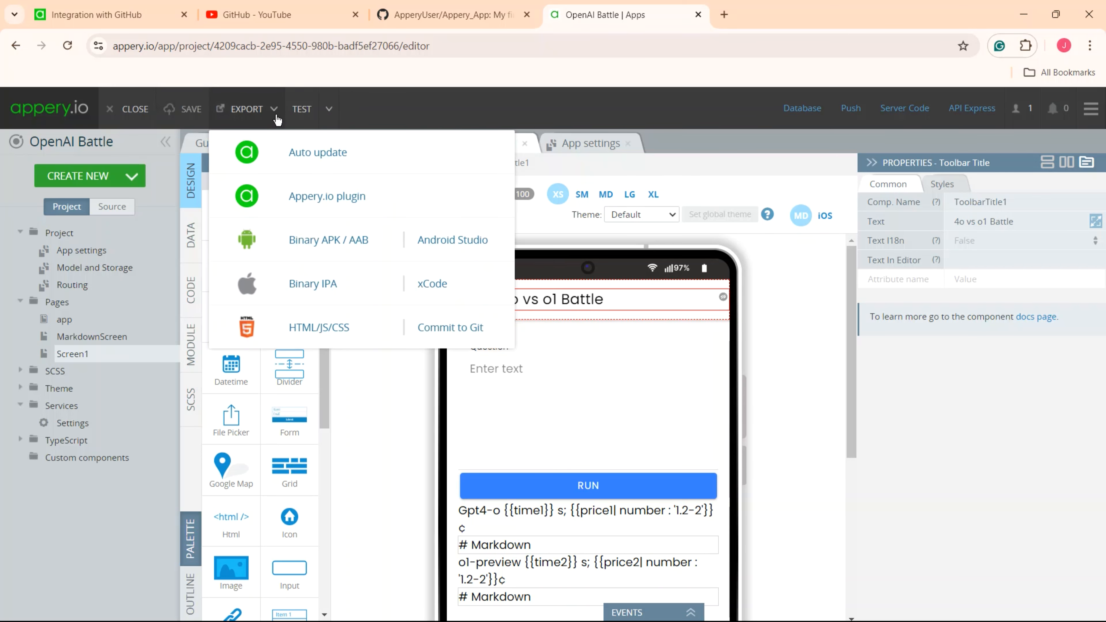
click(462, 326)
click(431, 275)
text(UI U)
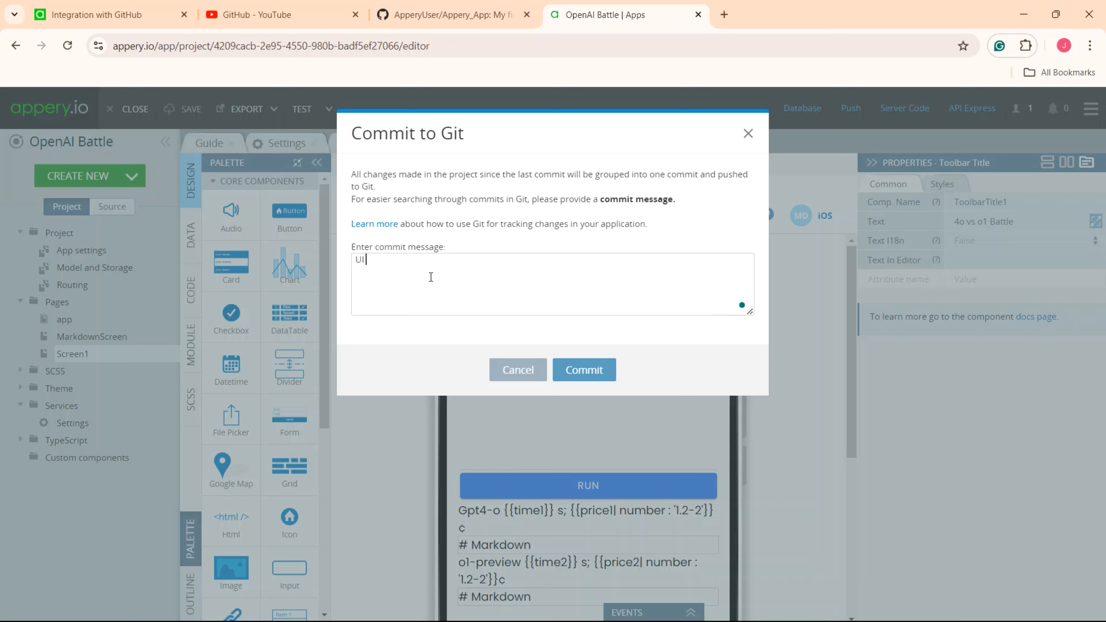
text(pdate)
click(592, 370)
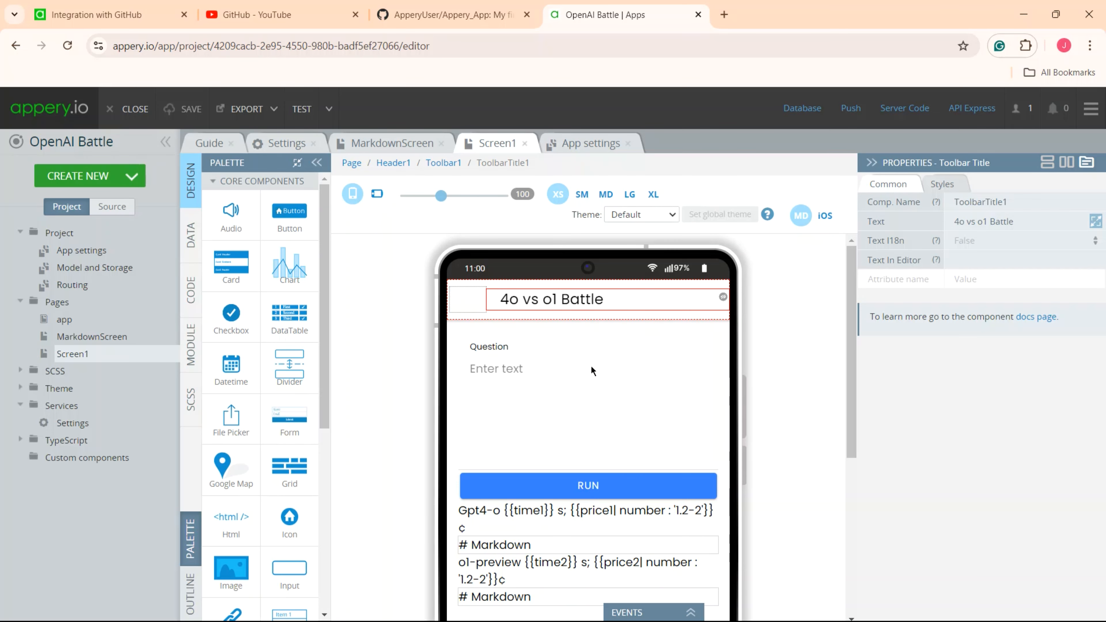
- Switch to GitHub, reload the Appery_App repository page and open the "UI Update" commit
click(465, 18)
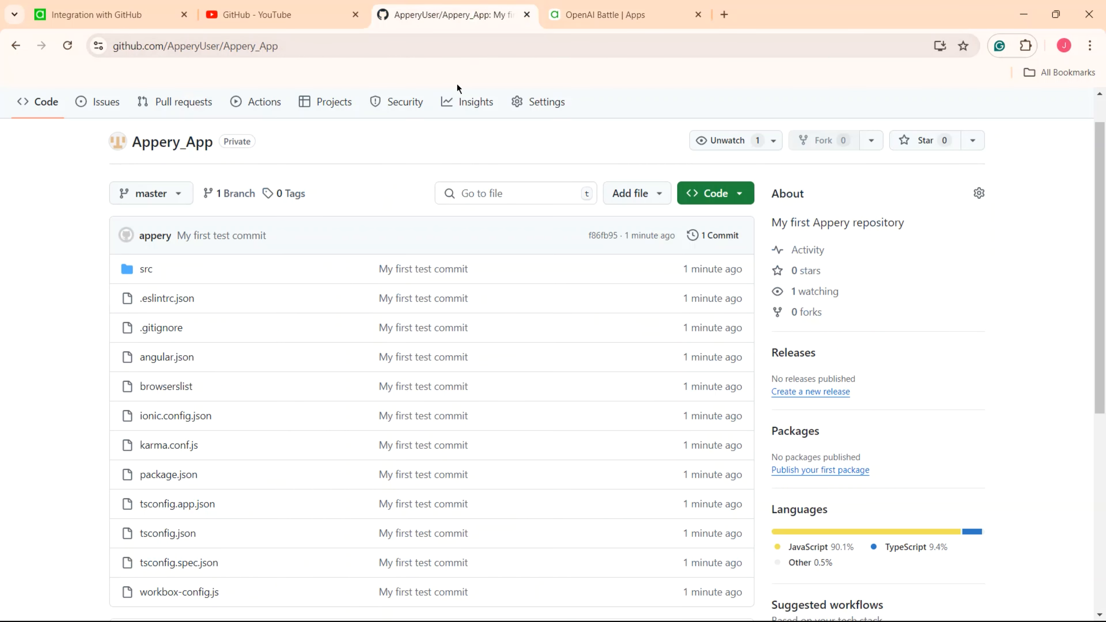
click(67, 45)
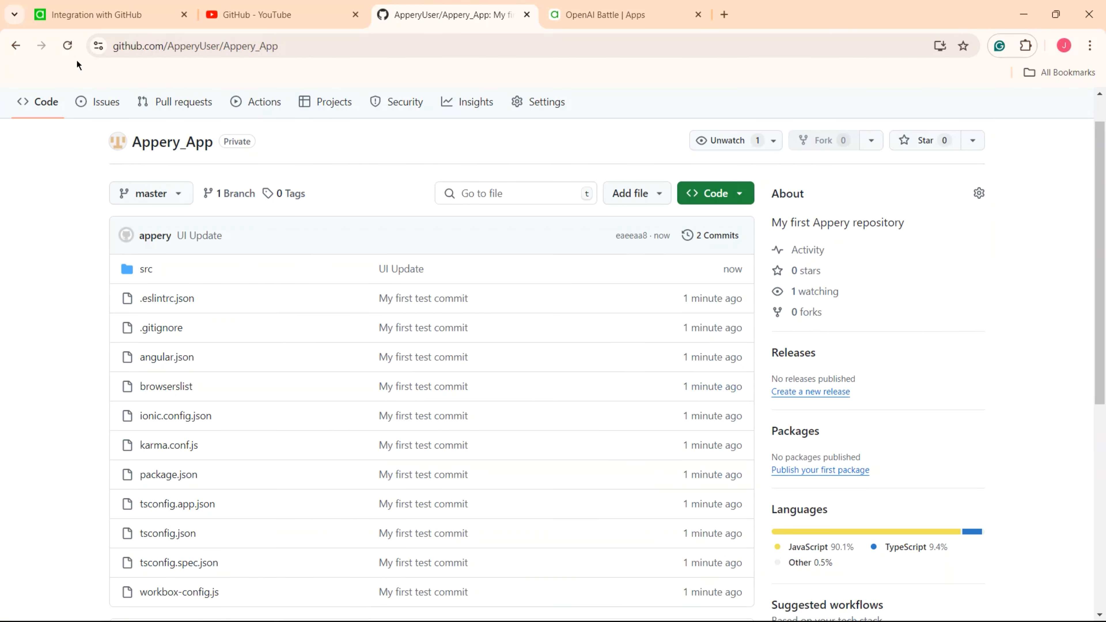
click(194, 236)
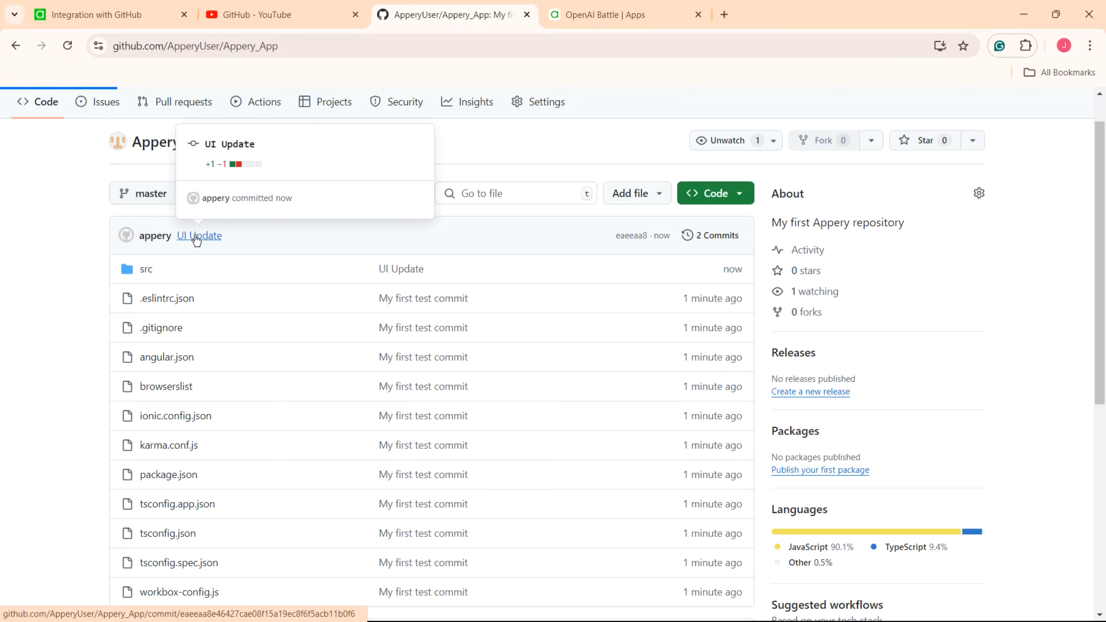